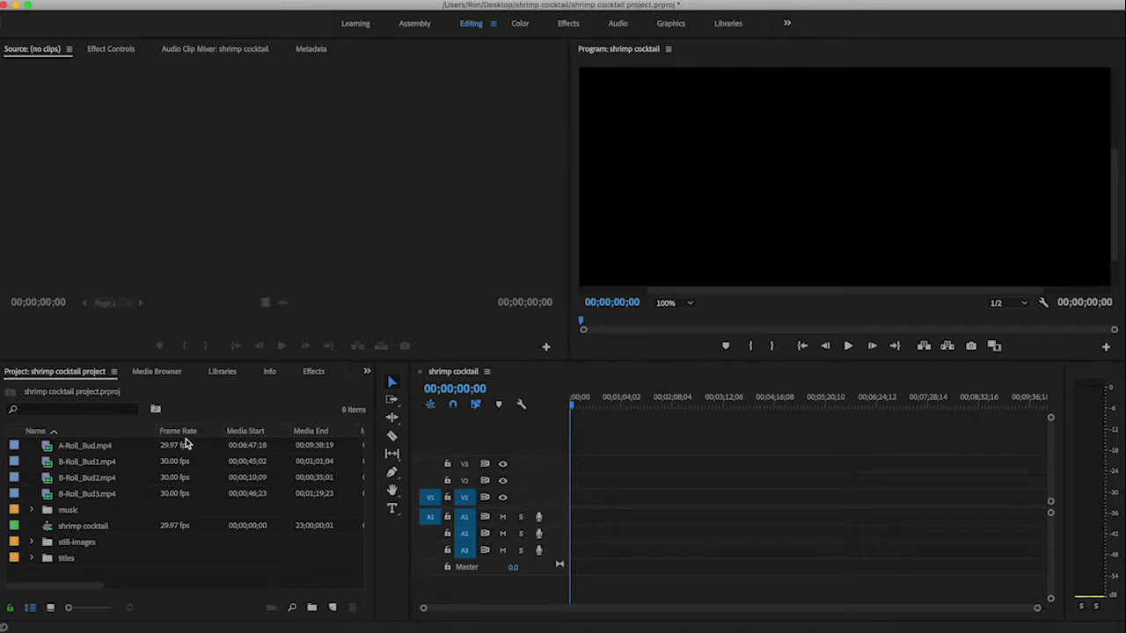
- Drag A-Roll_Bud.mp4 from the Project panel onto V1/A1 at the sequence start, running 00;02;51;06
left_click(46, 449)
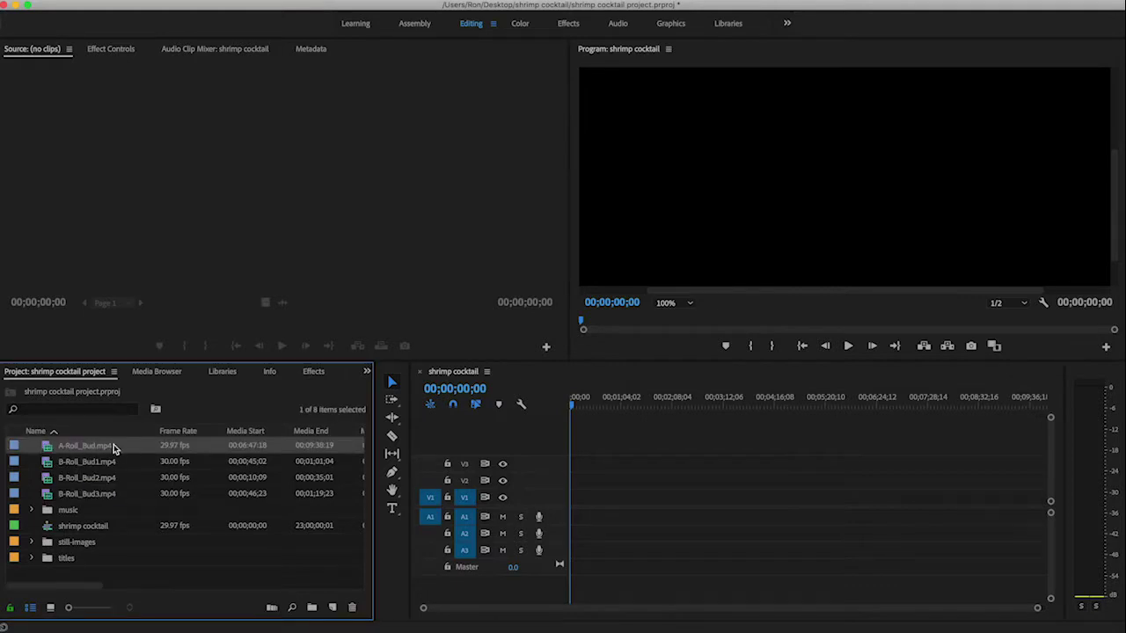
mouse_move(121, 449)
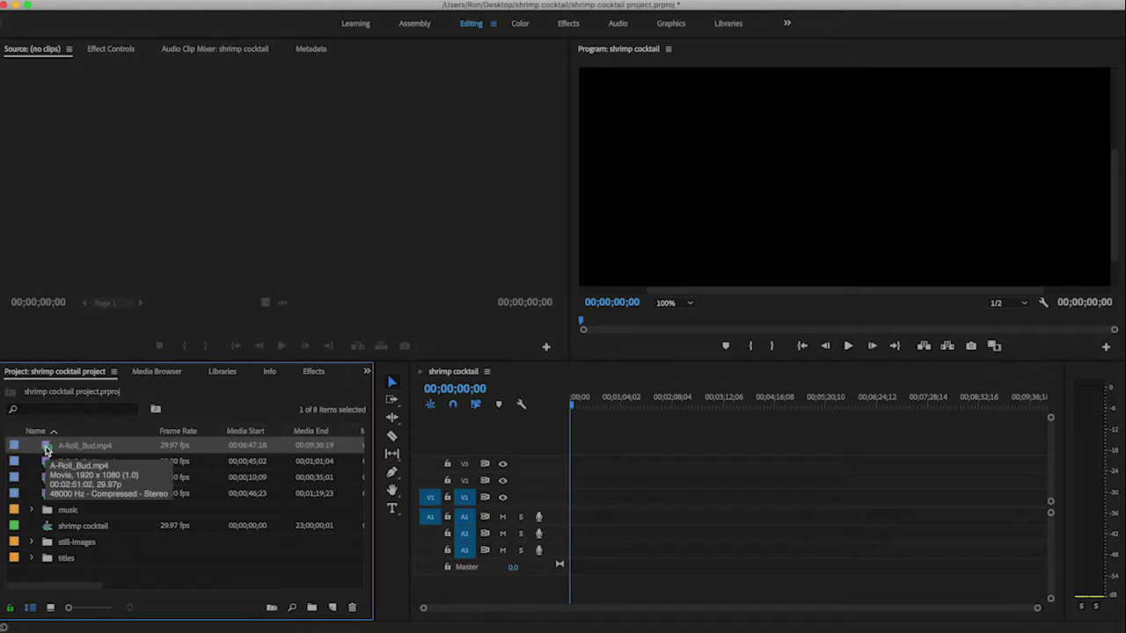
left_click_drag(47, 450, 577, 506)
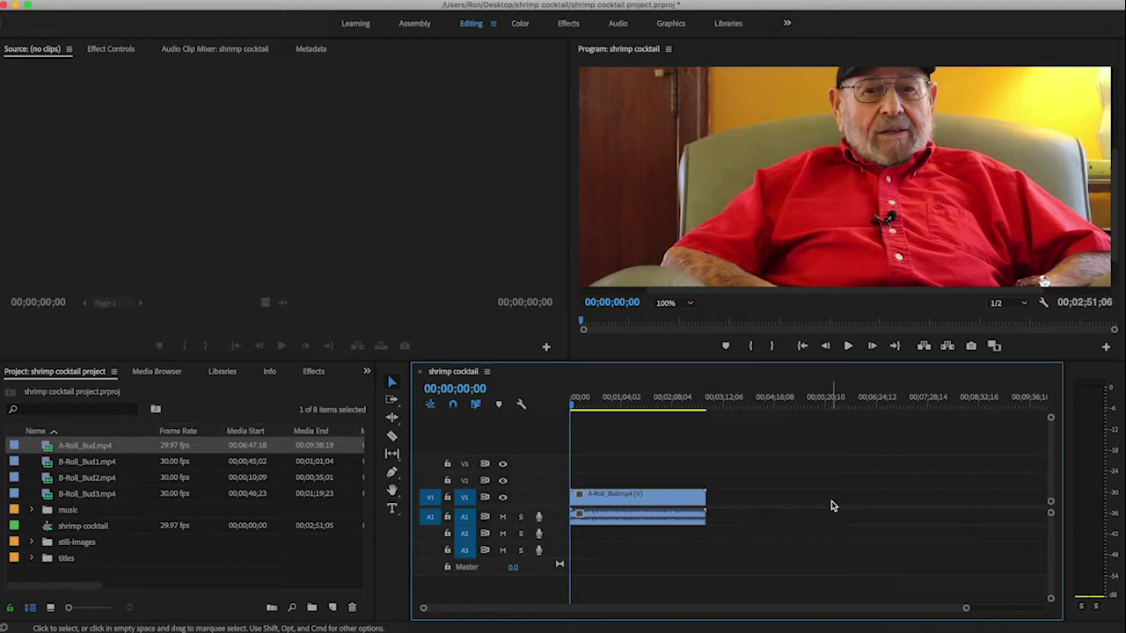
- Zoom the timeline in twice and back out once, leaving 8-second ruler ticks across the clip
key("=")
key("=")
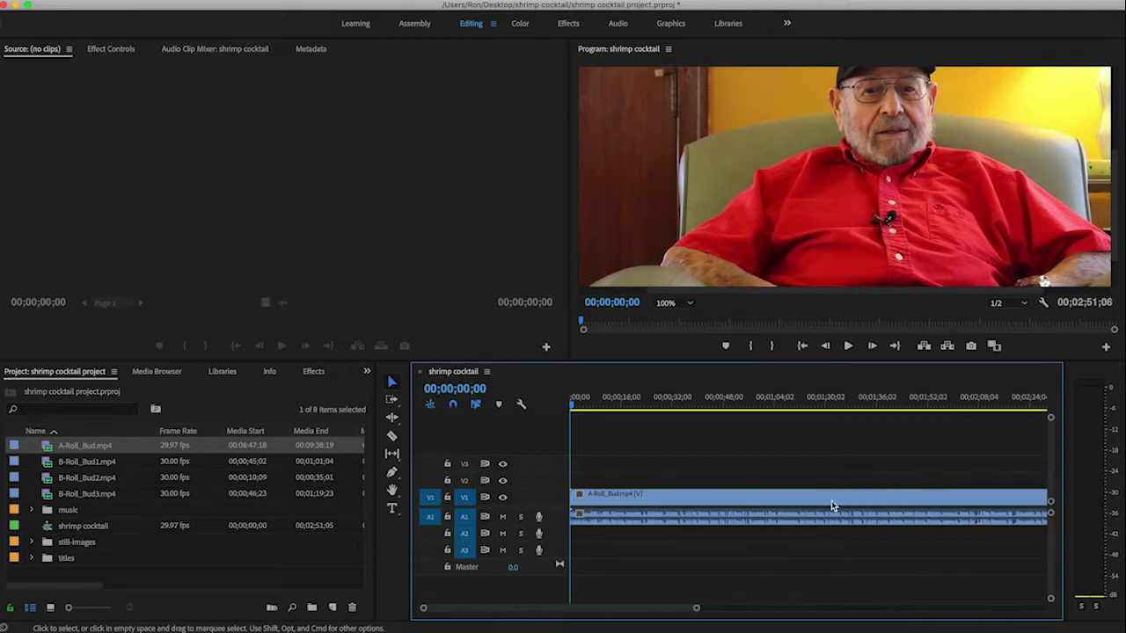
key("=")
key("=")
key("=")
key("=")
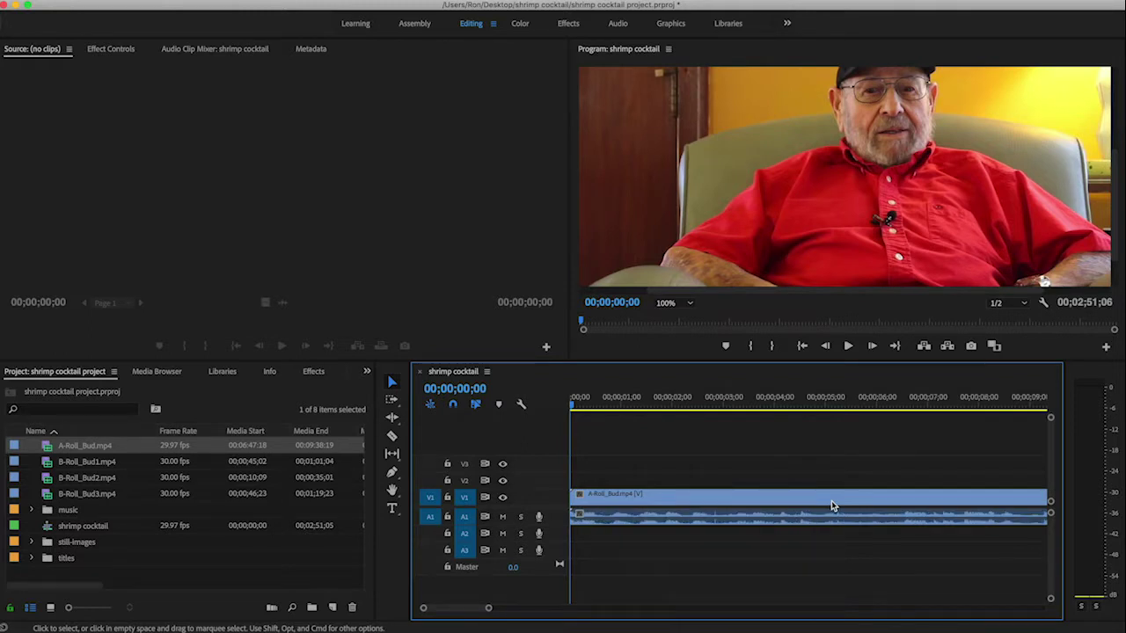
key("minus")
key("minus")
key("minus")
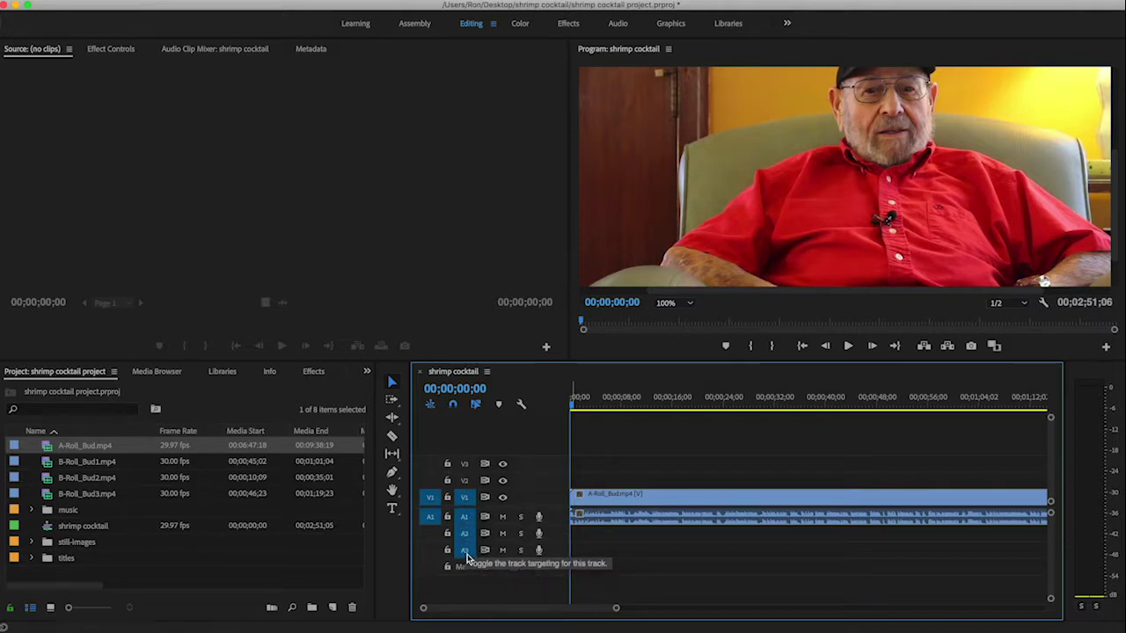
- Turn off targeting on A3 and A2, and heighten the V1 track to show the clip thumbnail
left_click(465, 556)
left_click(465, 535)
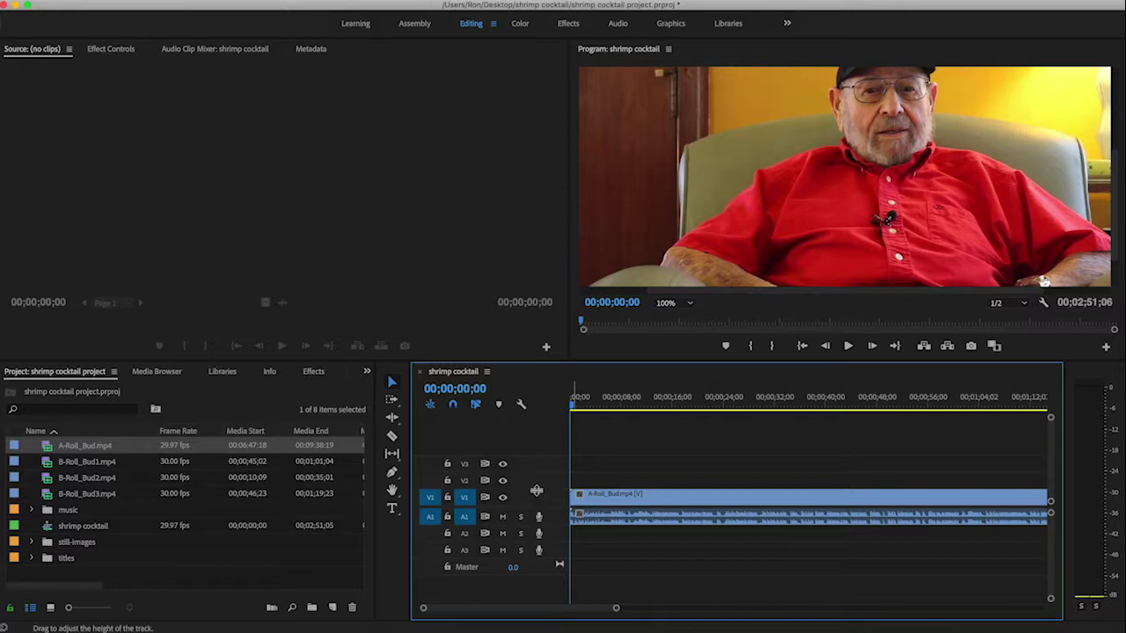
left_click_drag(537, 490, 536, 476)
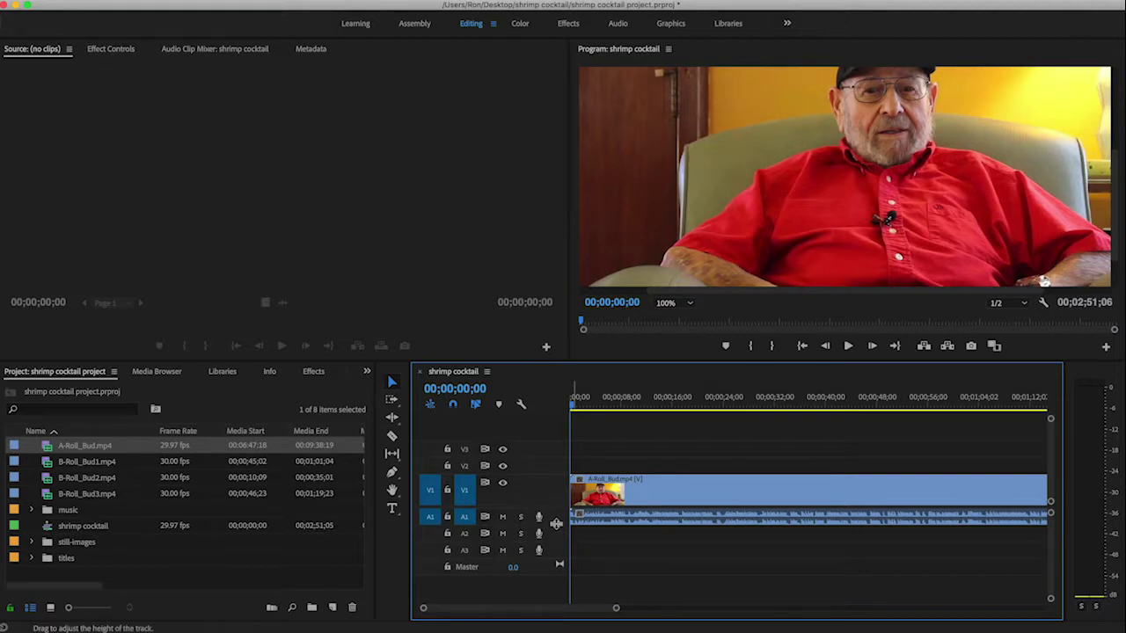
- Drag the A1/A2 boundary downward so the A1 track shows the interview waveform clearly
left_click_drag(556, 524, 556, 551)
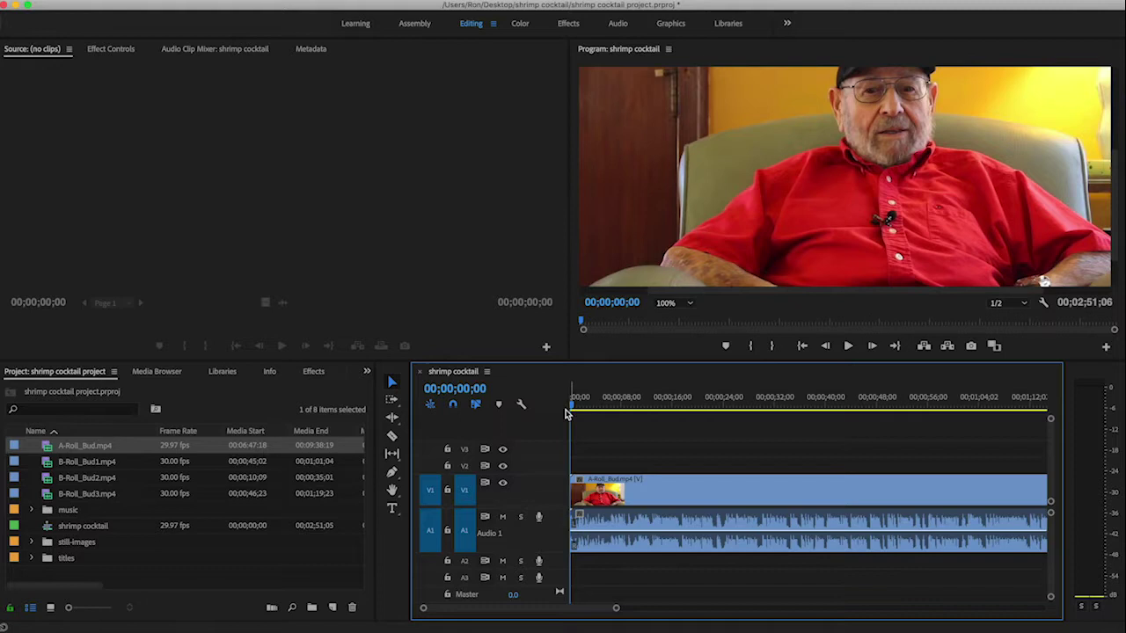
- Scrub the playhead through the interview, stopping around 00;01;03;23
left_click_drag(573, 411, 635, 407)
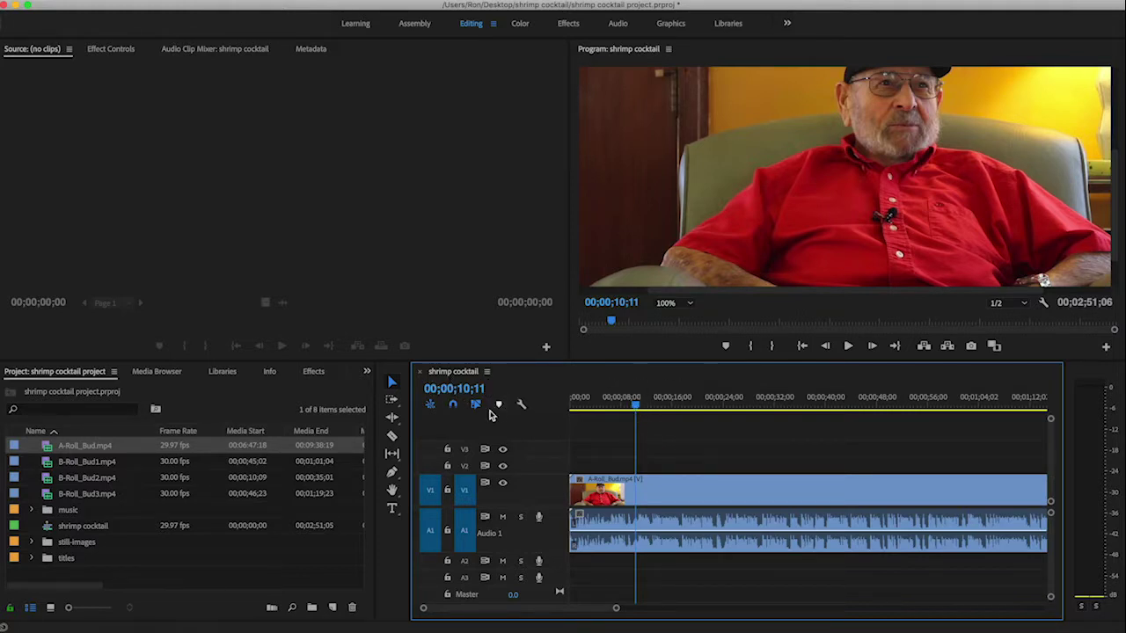
left_click_drag(635, 406, 977, 407)
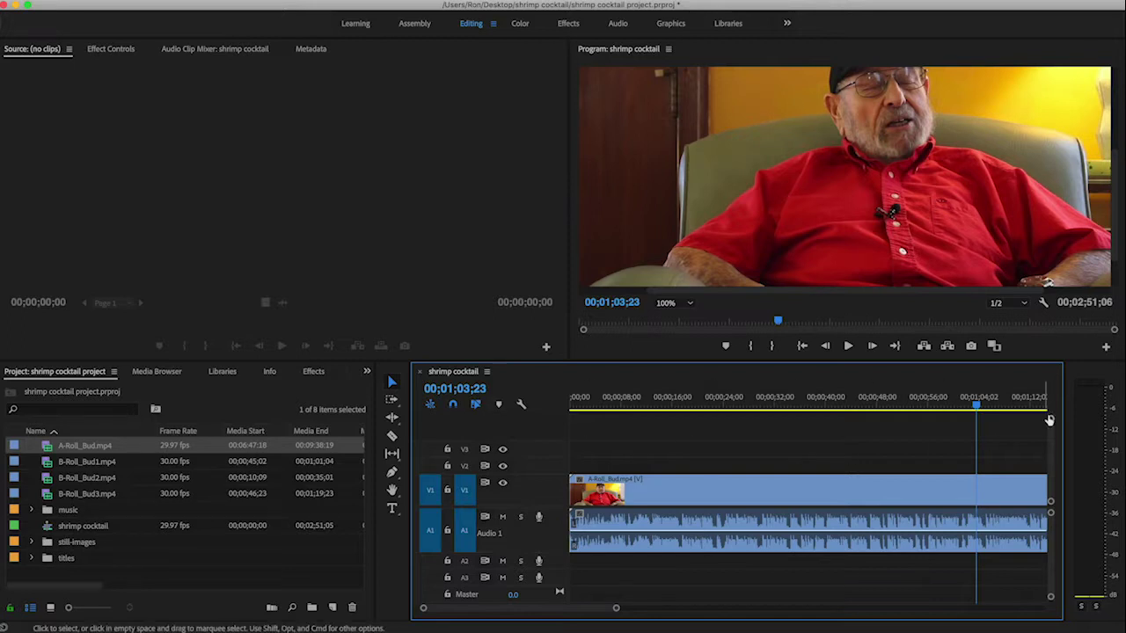
- Zoom in around the playhead and fine-tune it to rest exactly at 00;01;03;15
left_click_drag(977, 408, 977, 409)
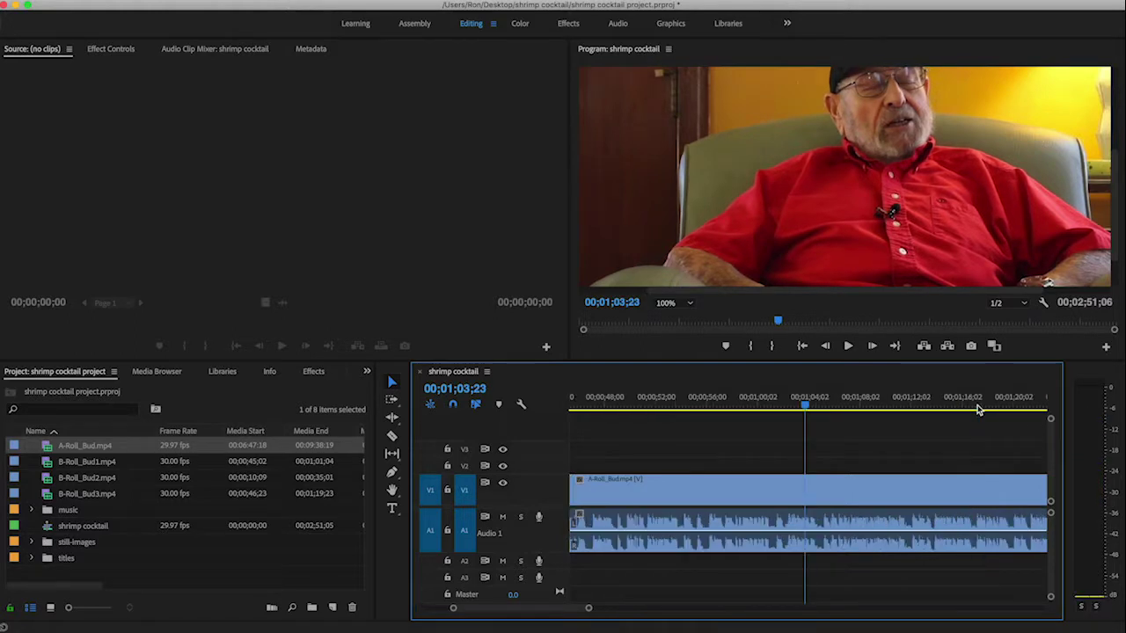
key("=")
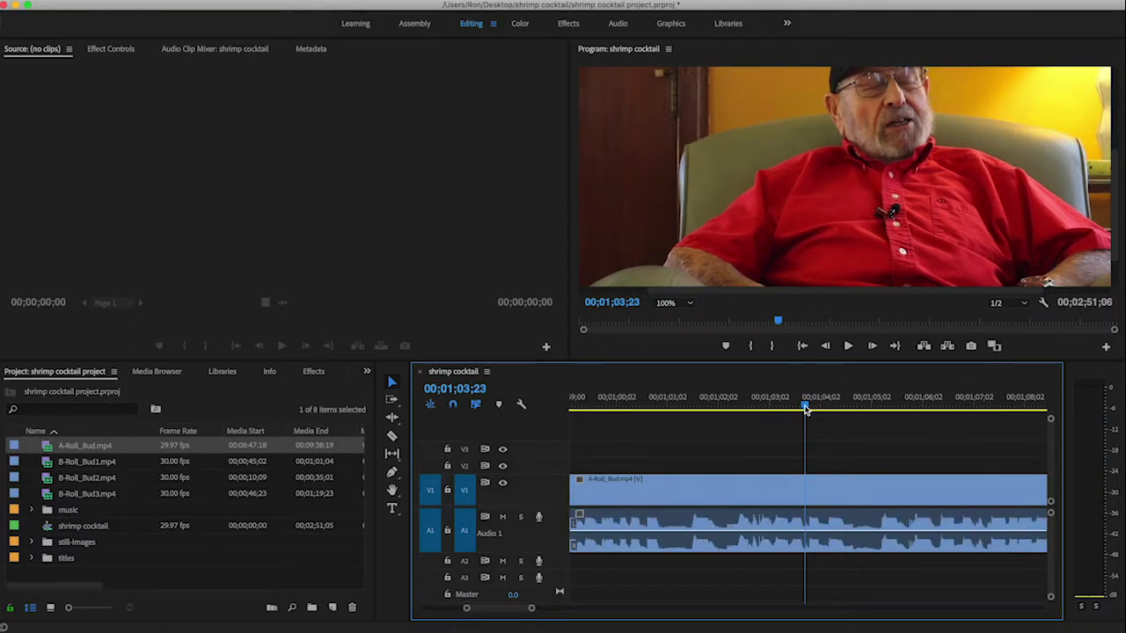
left_click_drag(804, 409, 817, 411)
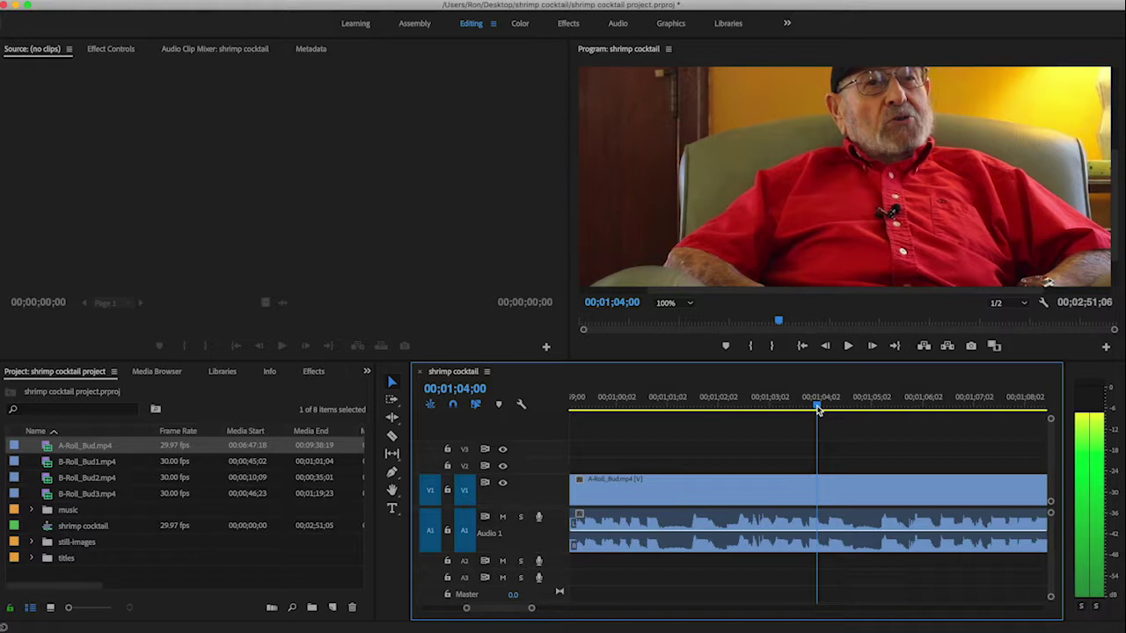
left_click_drag(817, 410, 790, 410)
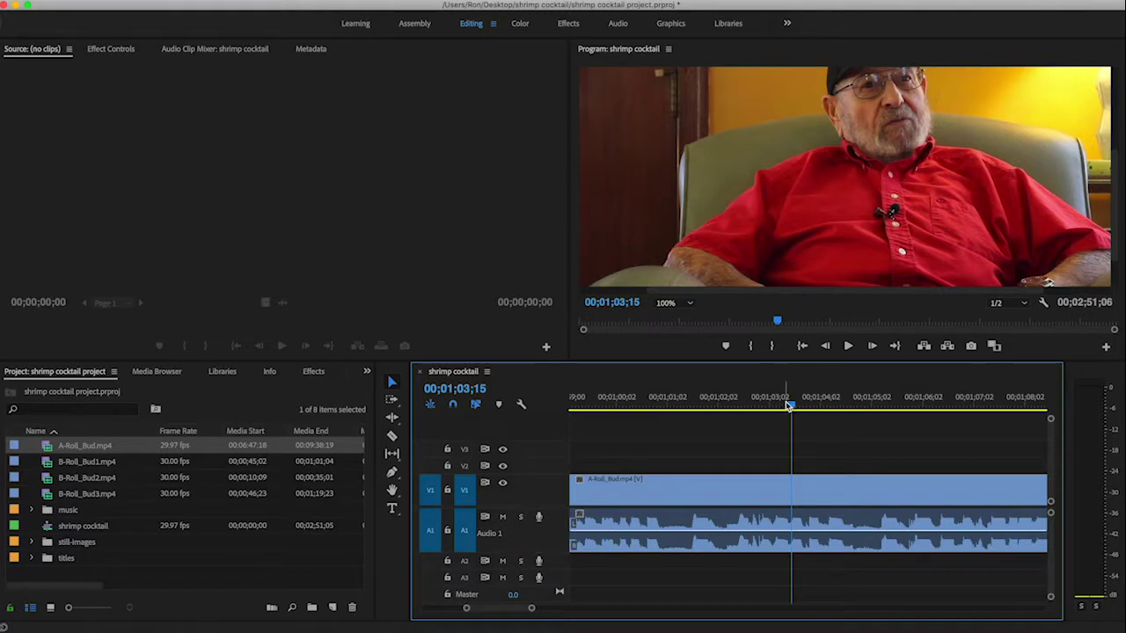
- Jump to the sequence end at 00;02;51;06, then back to 00;00;00;00
left_click_drag(790, 407, 905, 408)
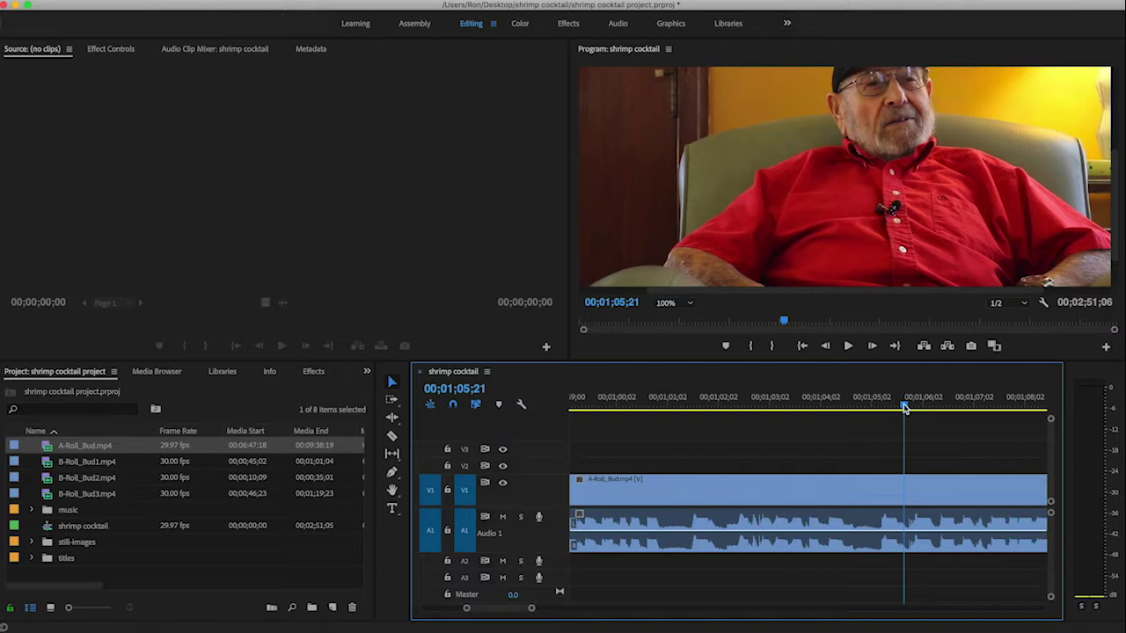
key("End")
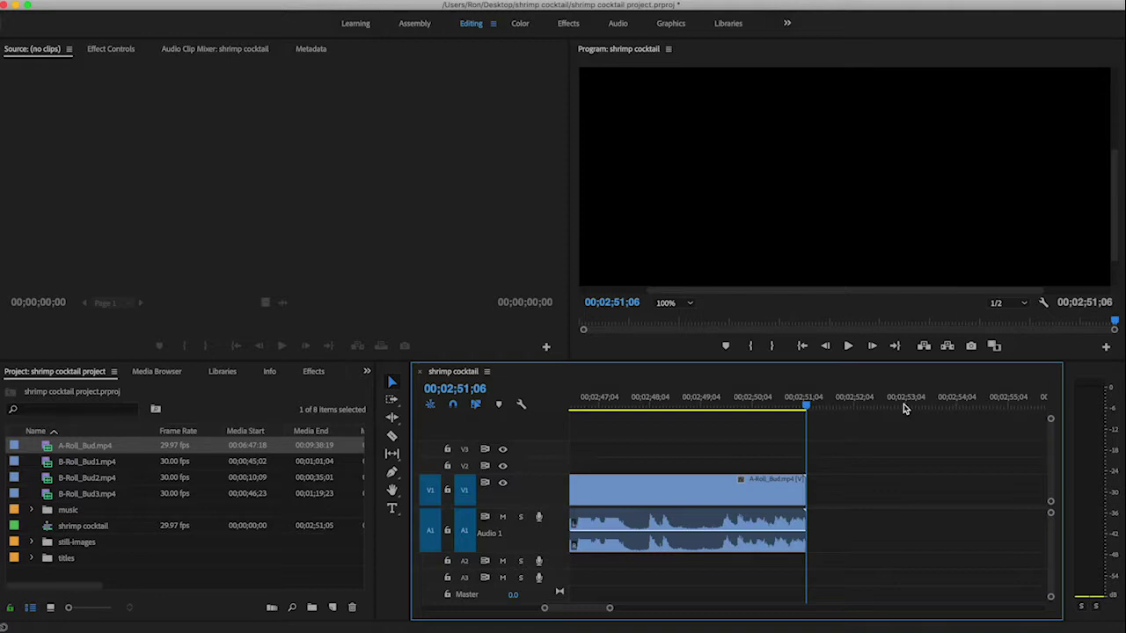
key("Home")
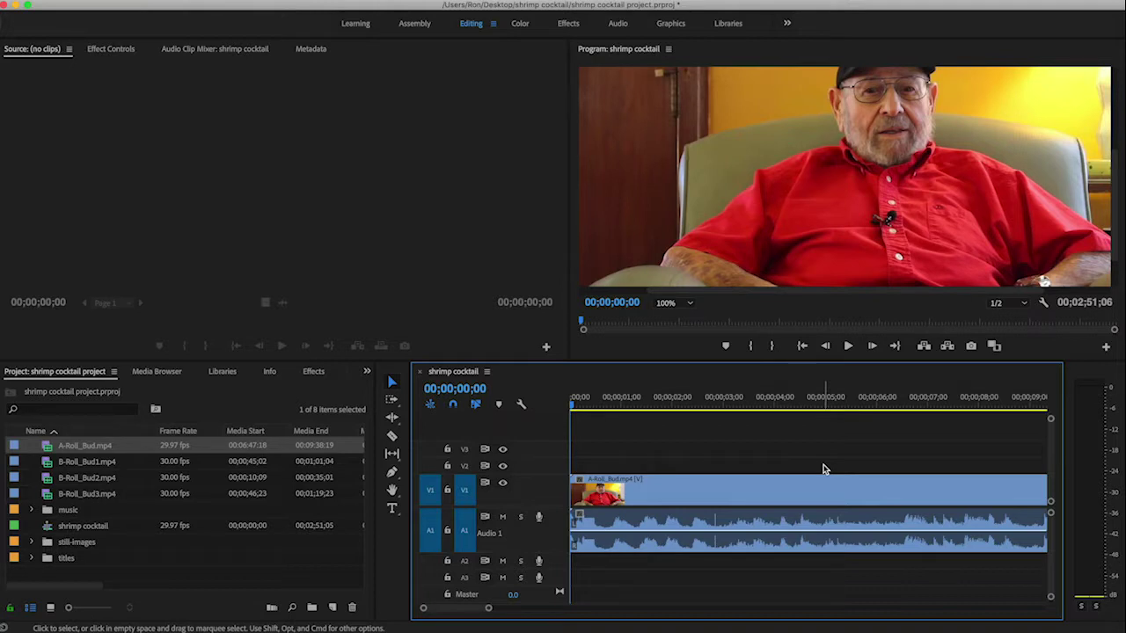
key("backslash")
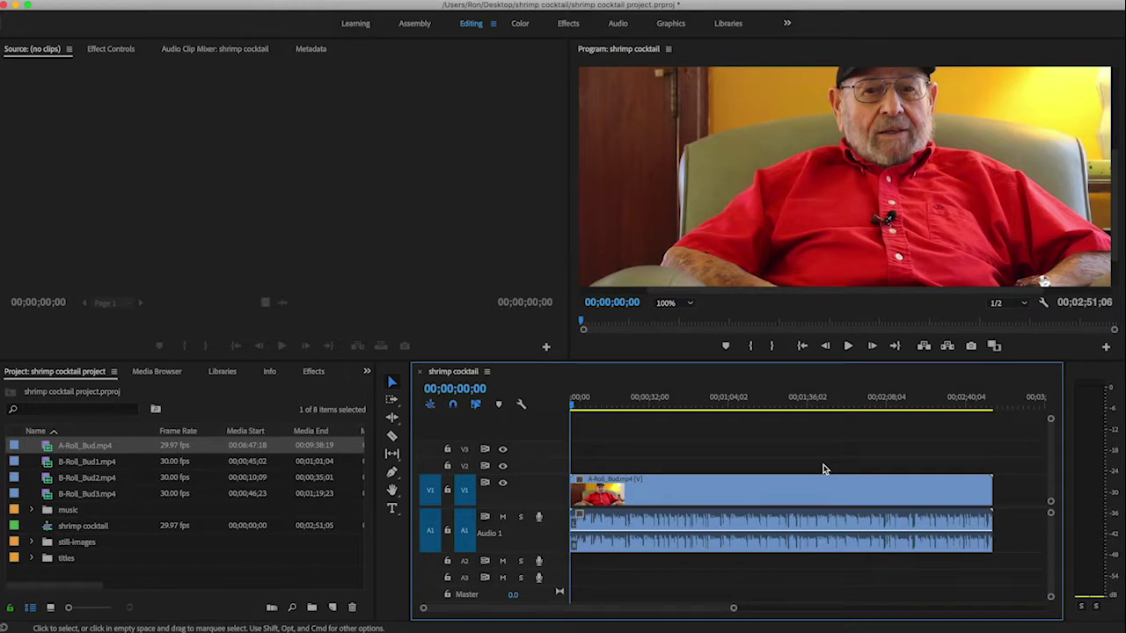
key("super+s")
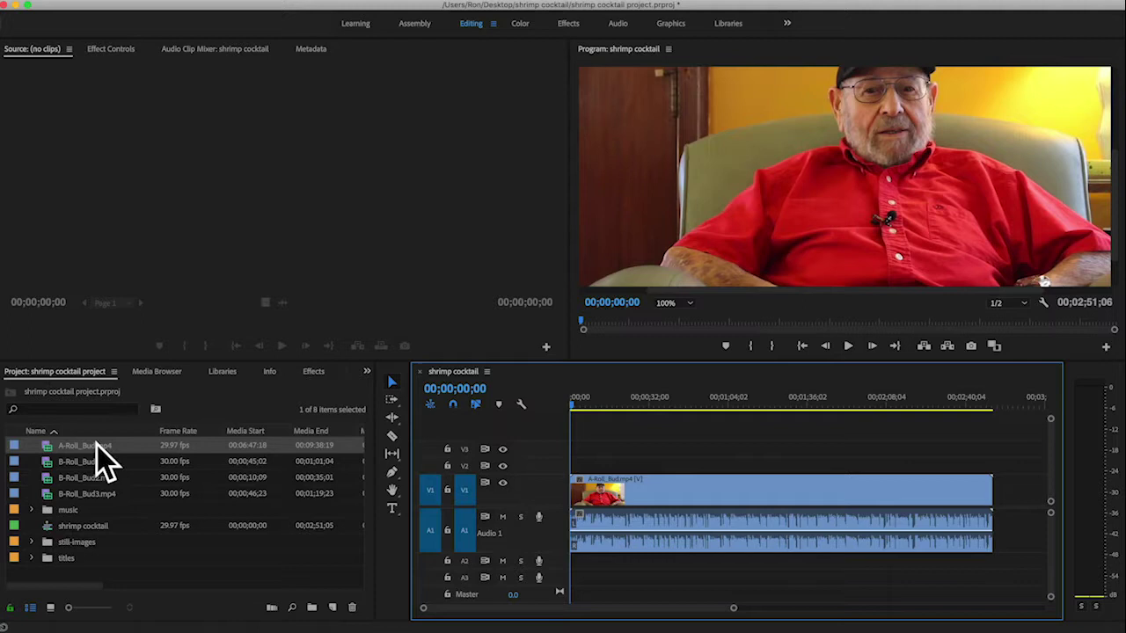
- Load A-Roll_Bud.mp4 into the Source monitor, enlarge the monitors, and briefly play then pause it
double_click(48, 450)
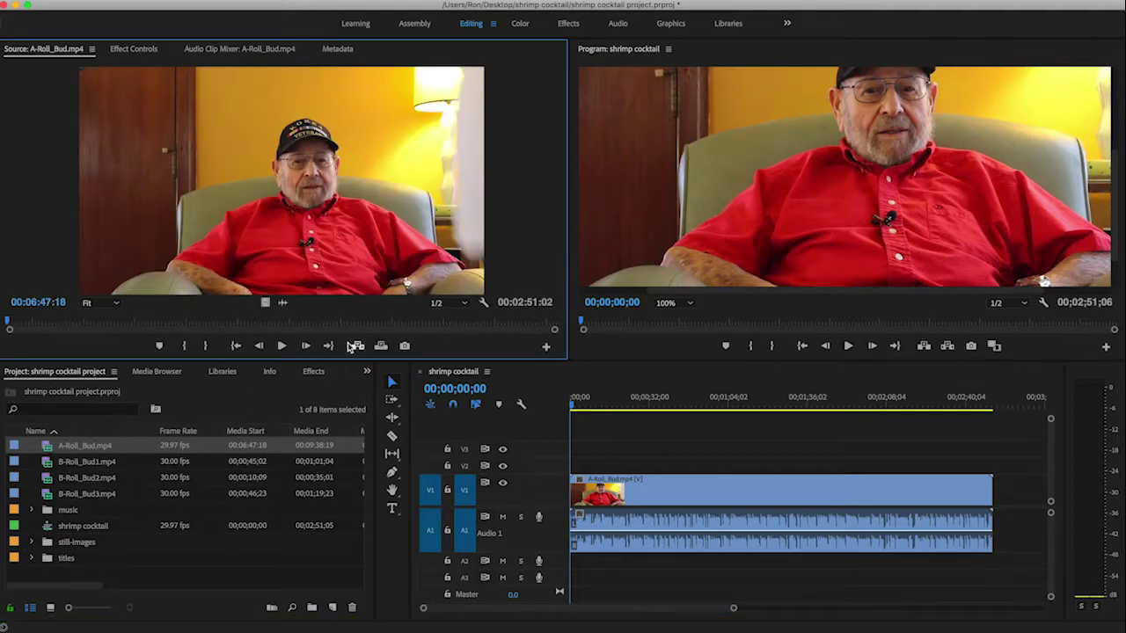
left_click_drag(343, 361, 339, 426)
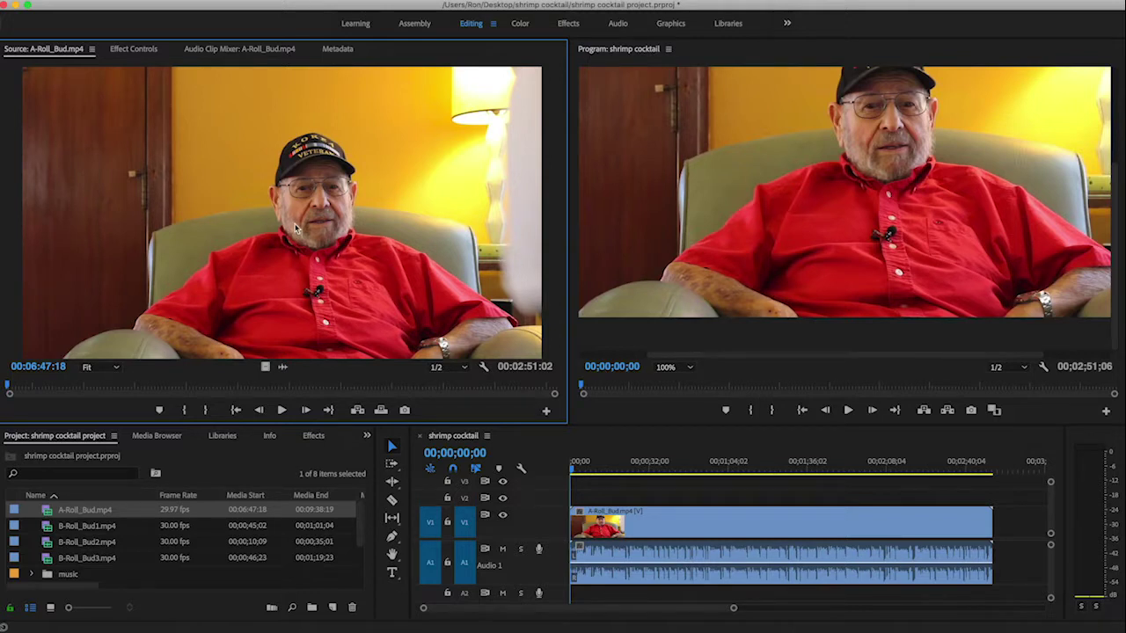
key("space")
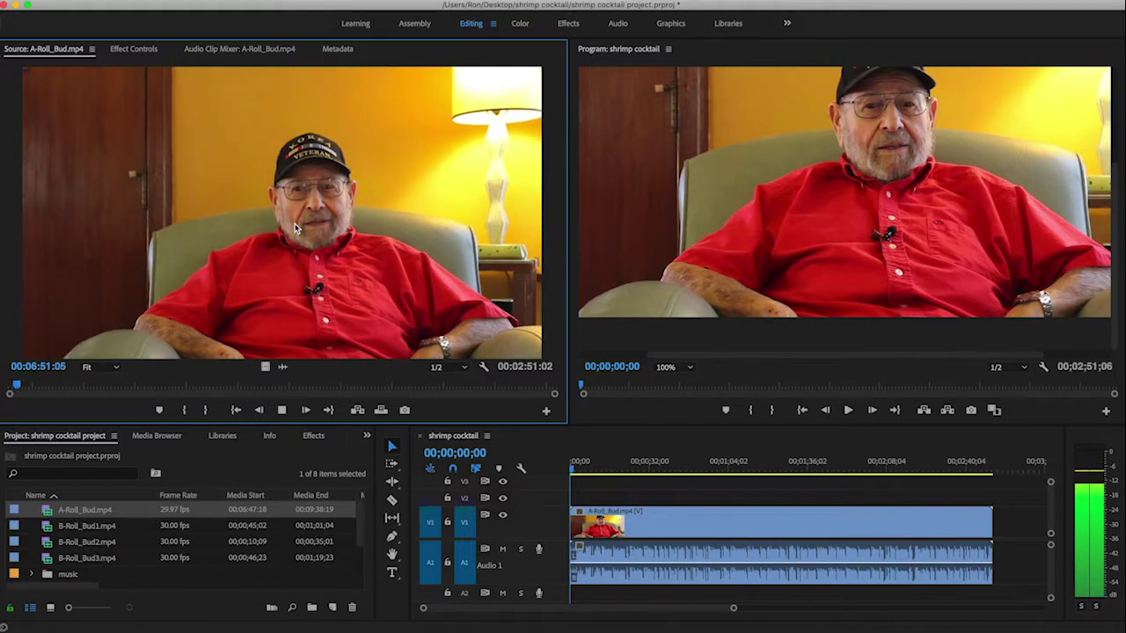
key("space")
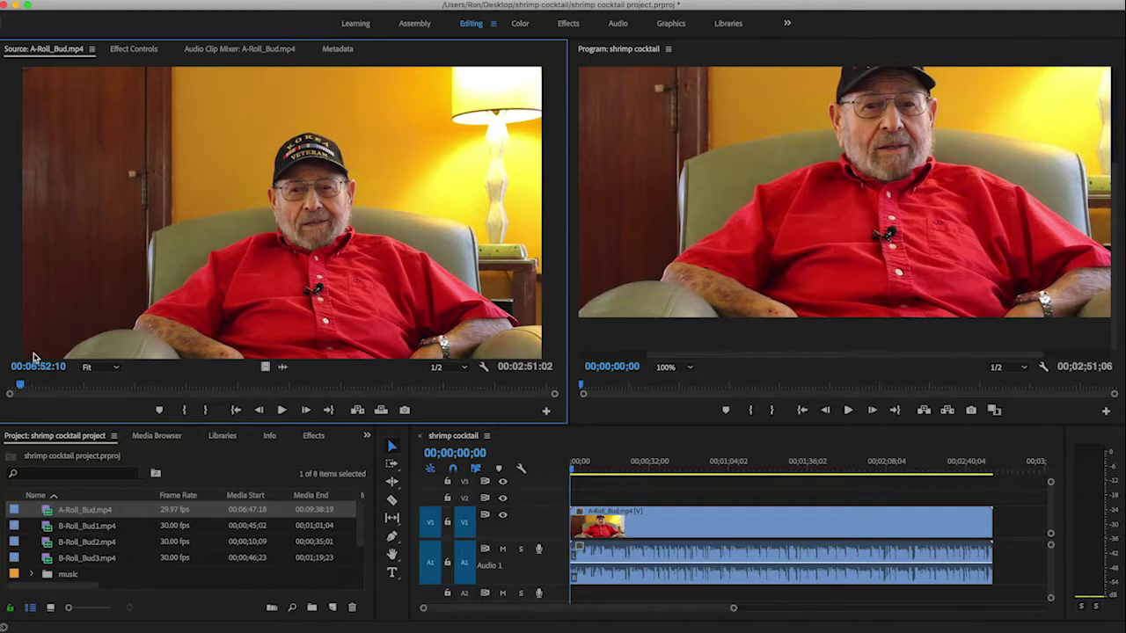
- Scrub the Source monitor playhead forward to about 00;07;00;22 of the interview
left_click_drag(22, 389, 49, 389)
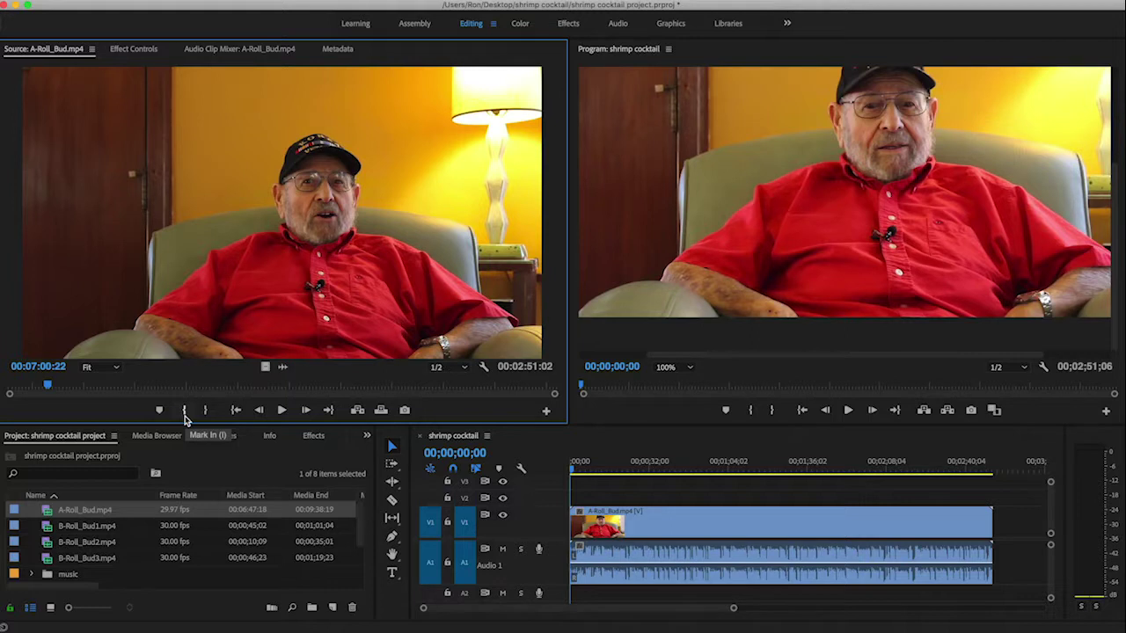
- Set In at 07:00:22 and Out at 07:19:02 (18:11 range), then zoom the timeline out one step
left_click(185, 416)
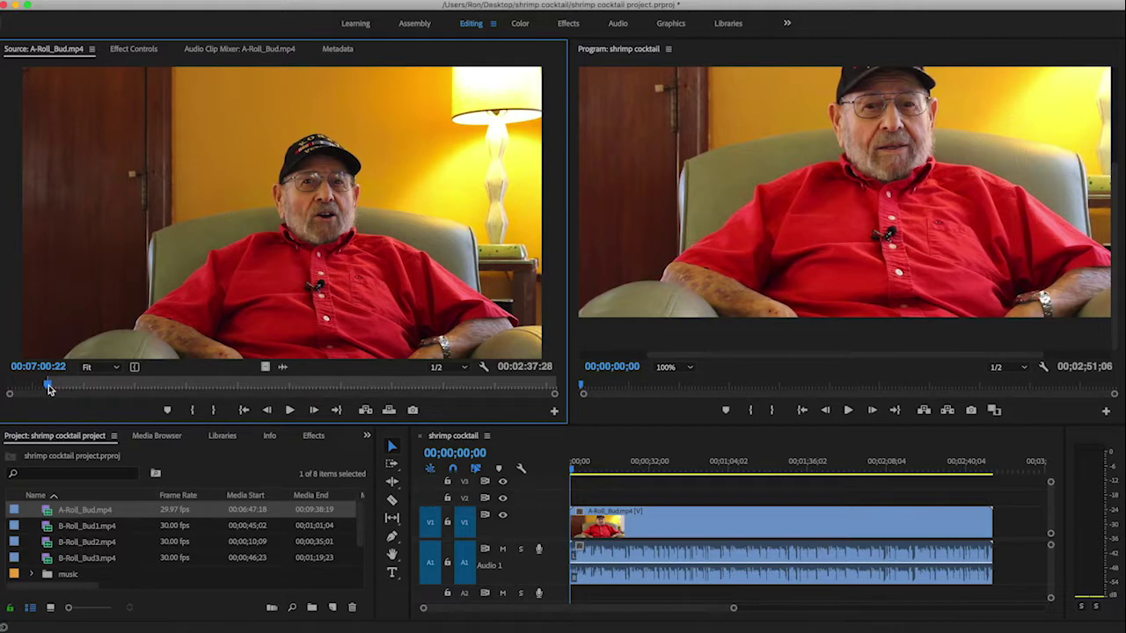
left_click_drag(51, 390, 106, 387)
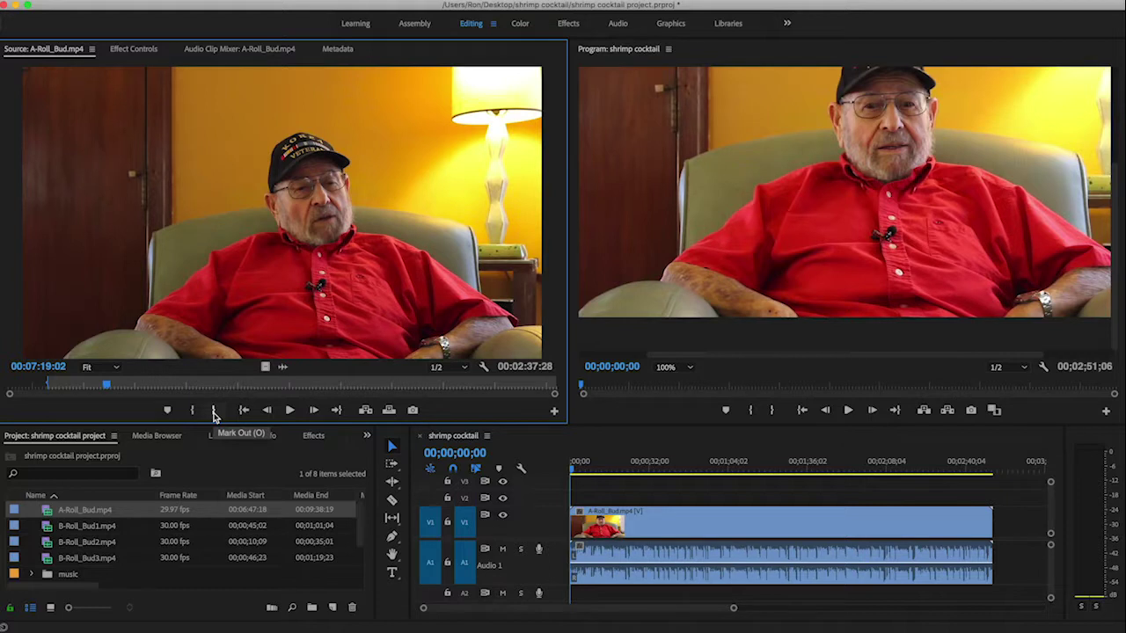
left_click(214, 415)
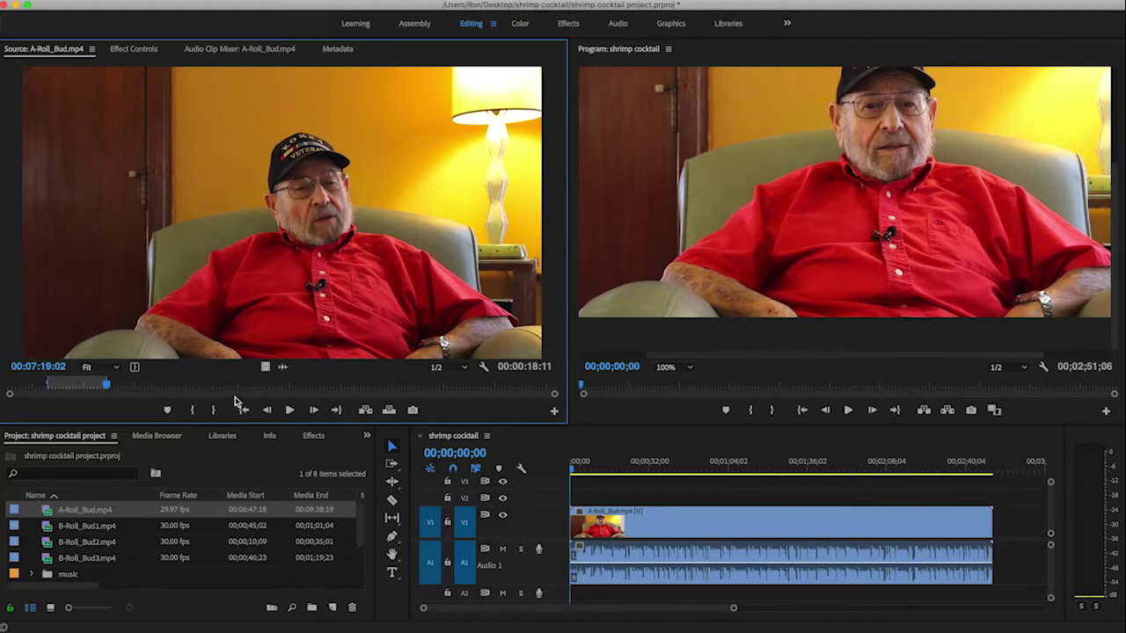
left_click(606, 495)
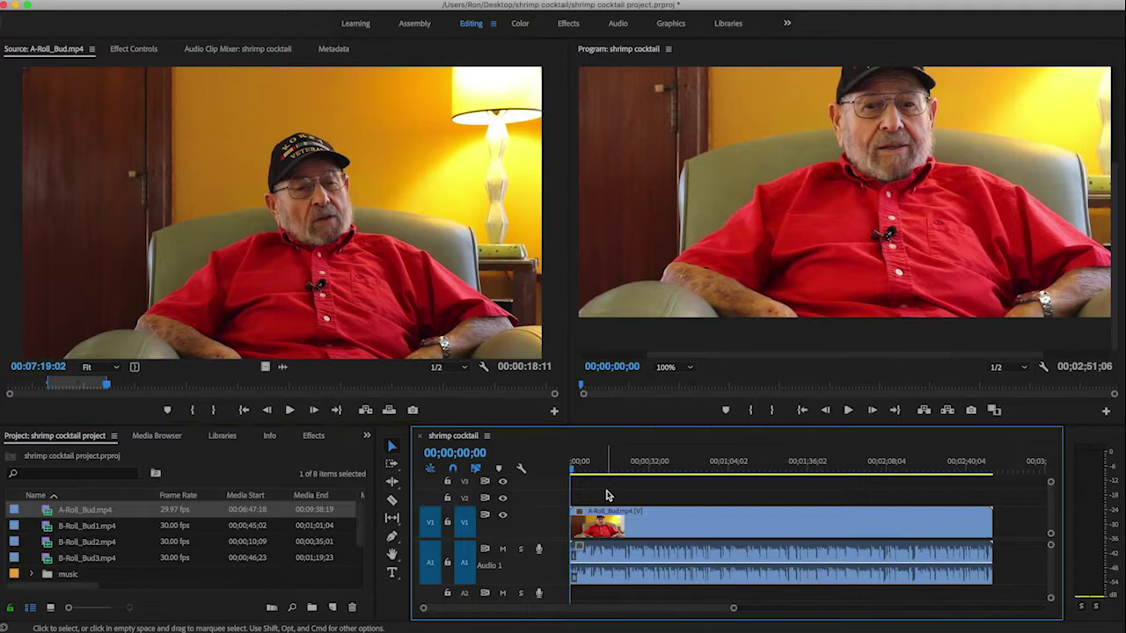
key("minus")
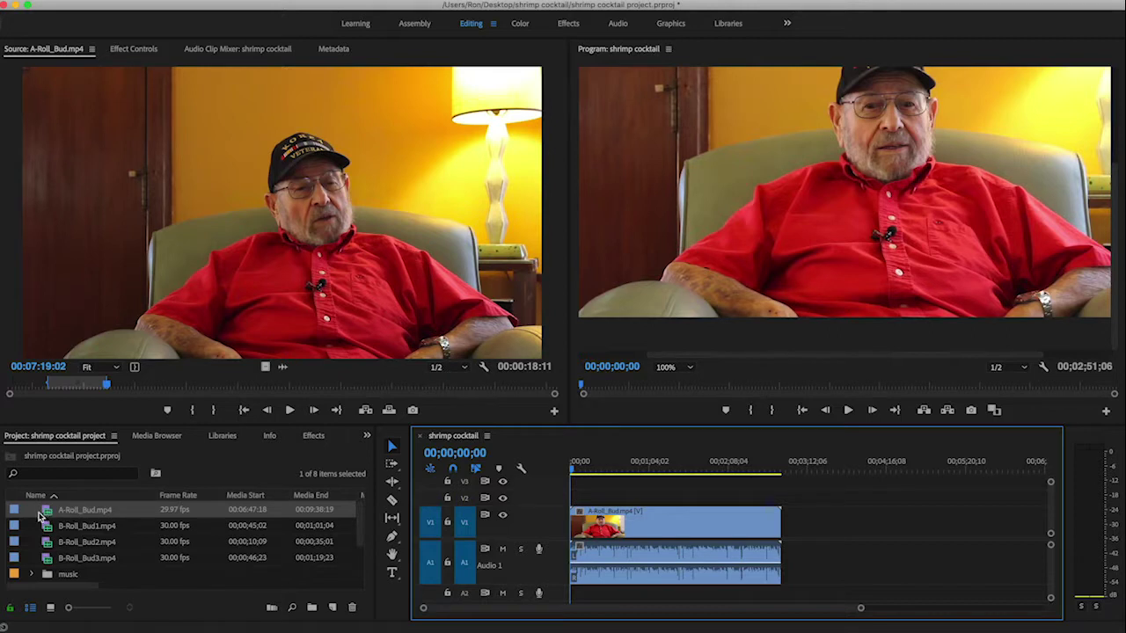
- Drag the marked 18-second section from the Source monitor into the sequence after A-Roll_Bud.mp4
left_click(236, 260)
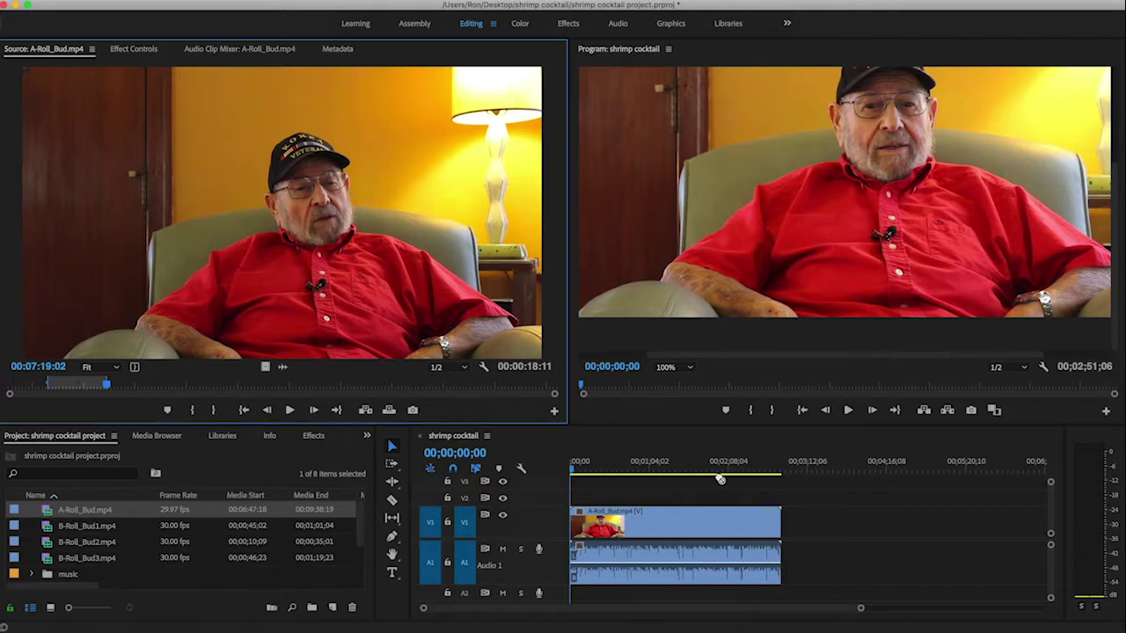
left_click_drag(719, 479, 833, 523)
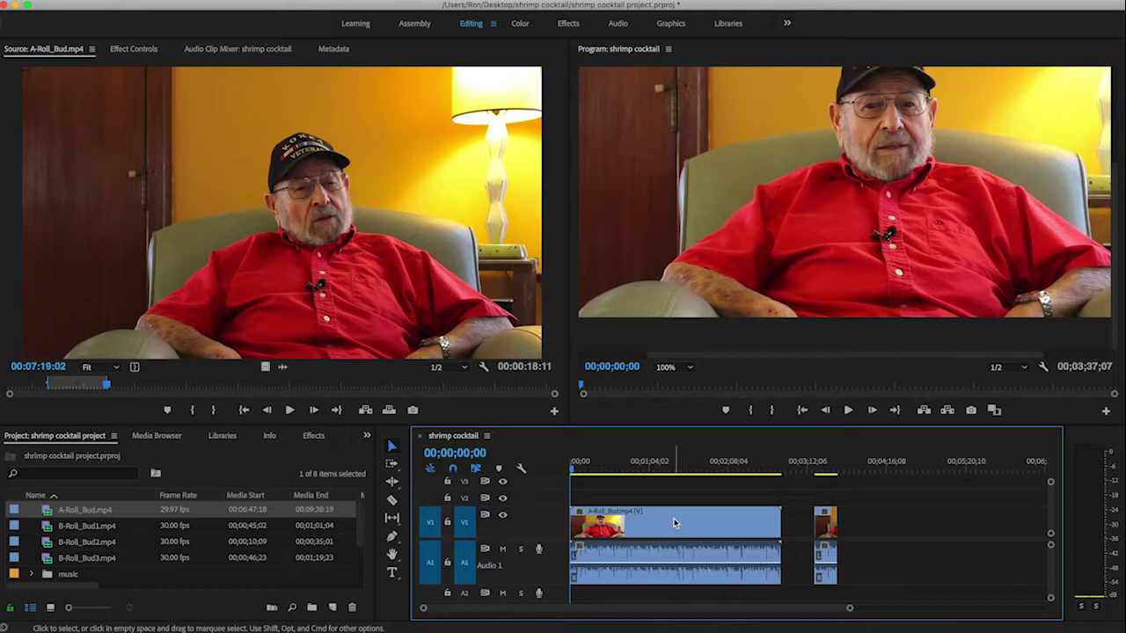
- Delete the appended 18-second clip from V1 and enlarge the Project and Timeline panels
left_click(827, 522)
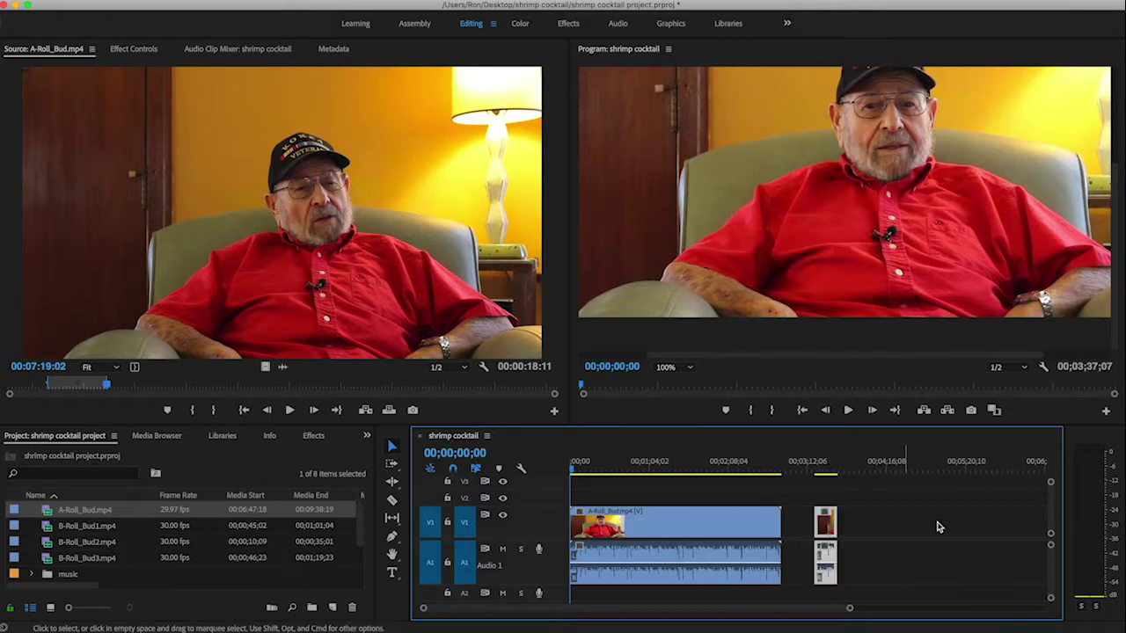
key("Delete")
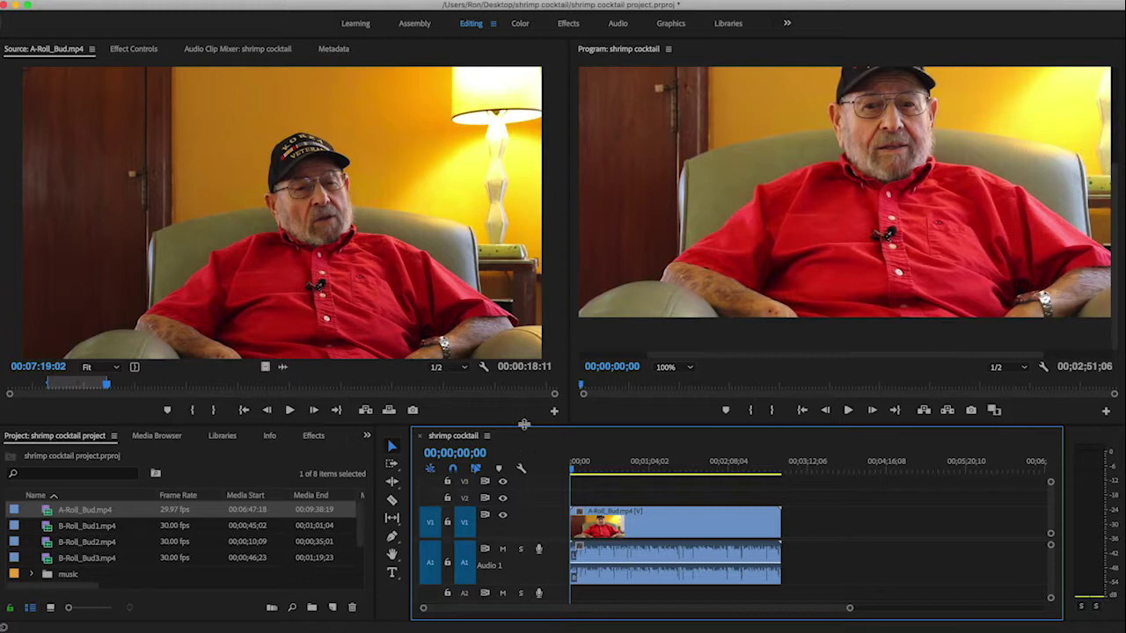
left_click_drag(524, 428, 522, 387)
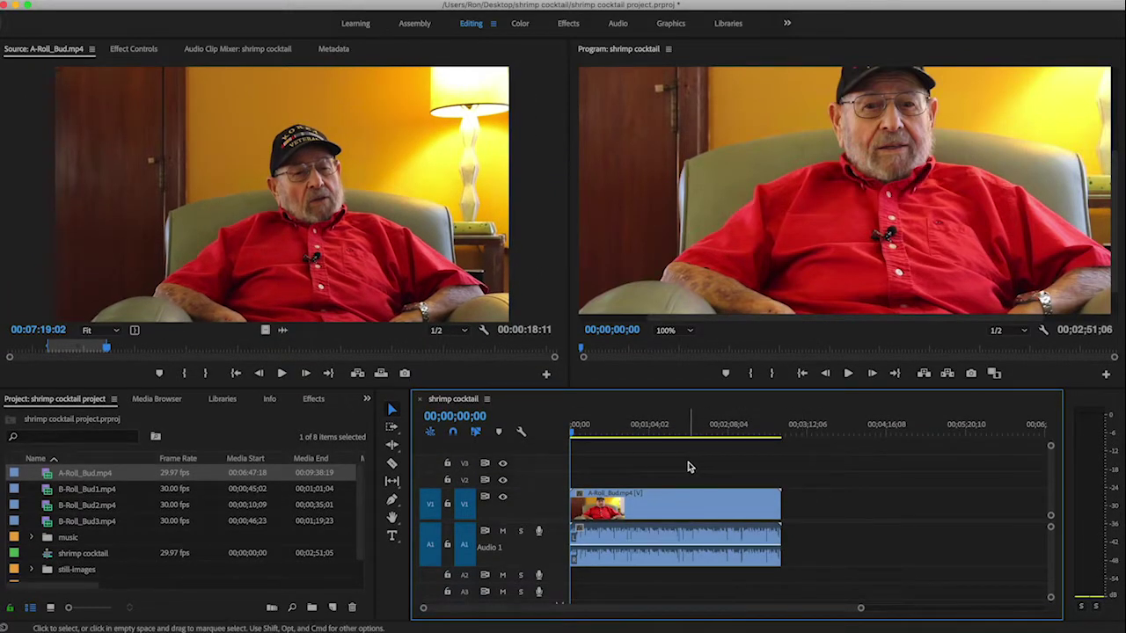
- Play and scrub the shrimp cocktail sequence until the playhead rests near 00;00;13;26
scroll(689, 467, "up", 4, "alt")
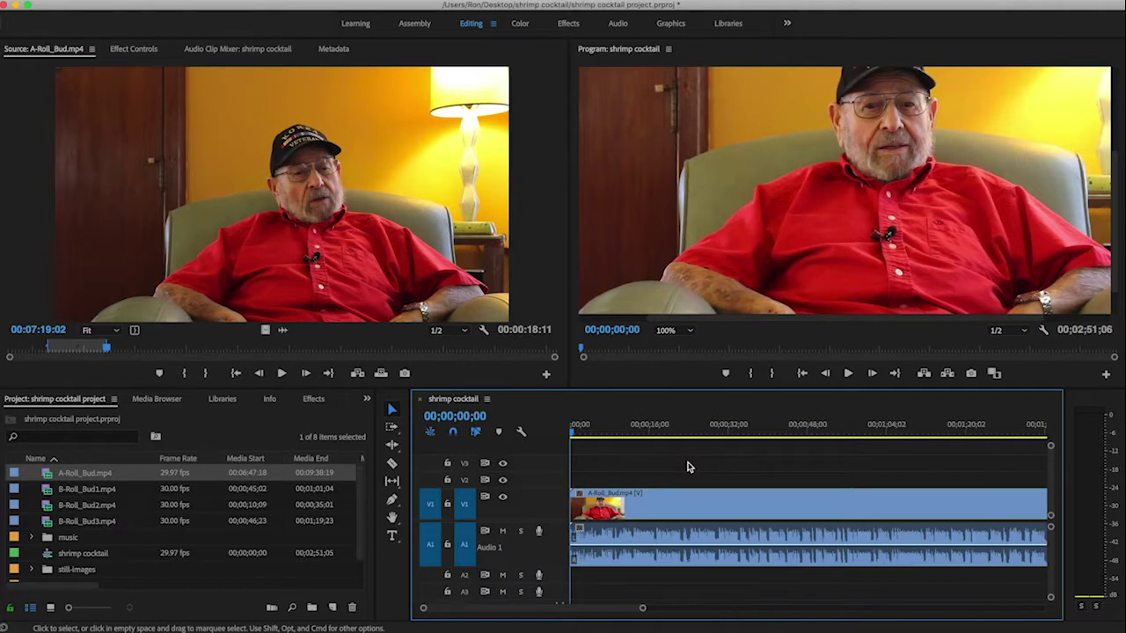
scroll(688, 467, "up", 1, "alt")
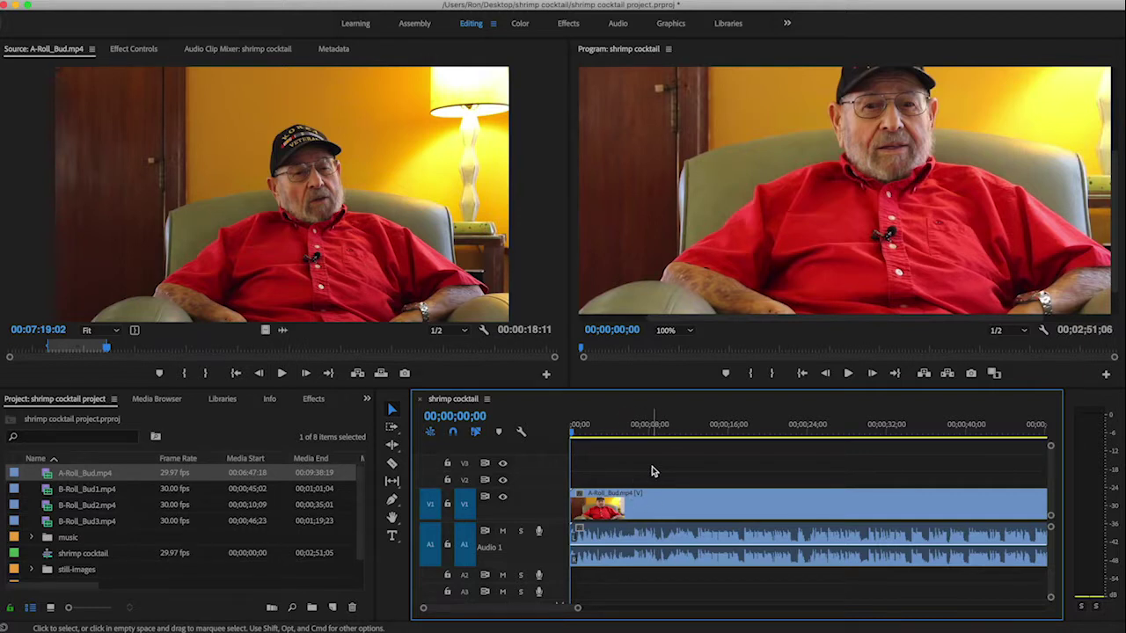
key("space")
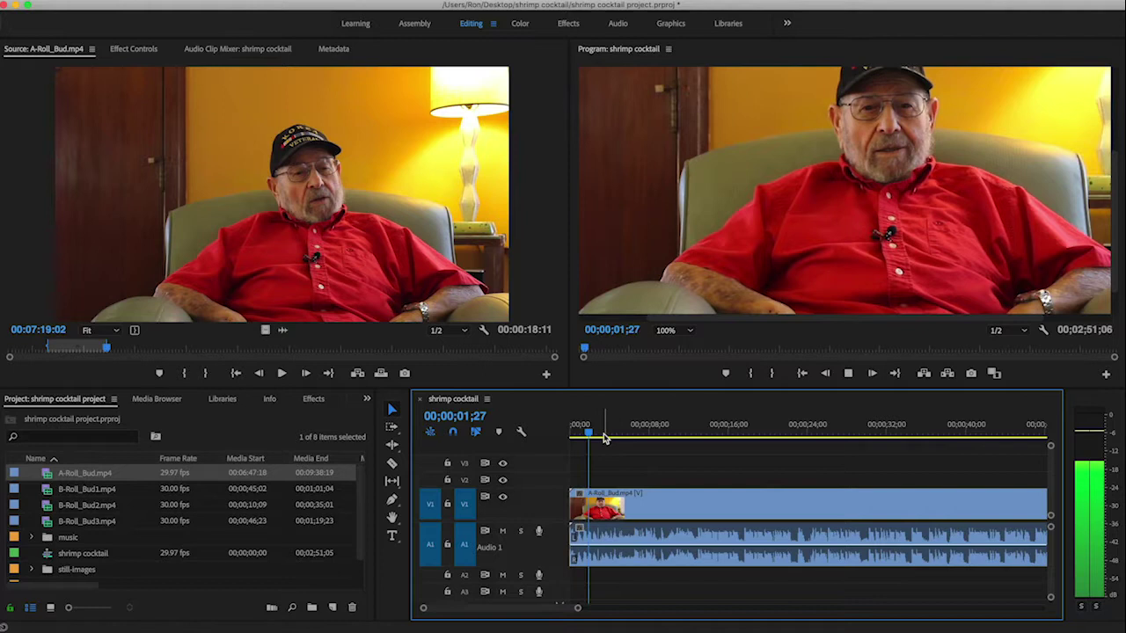
key("space")
left_click_drag(596, 435, 629, 437)
key("space")
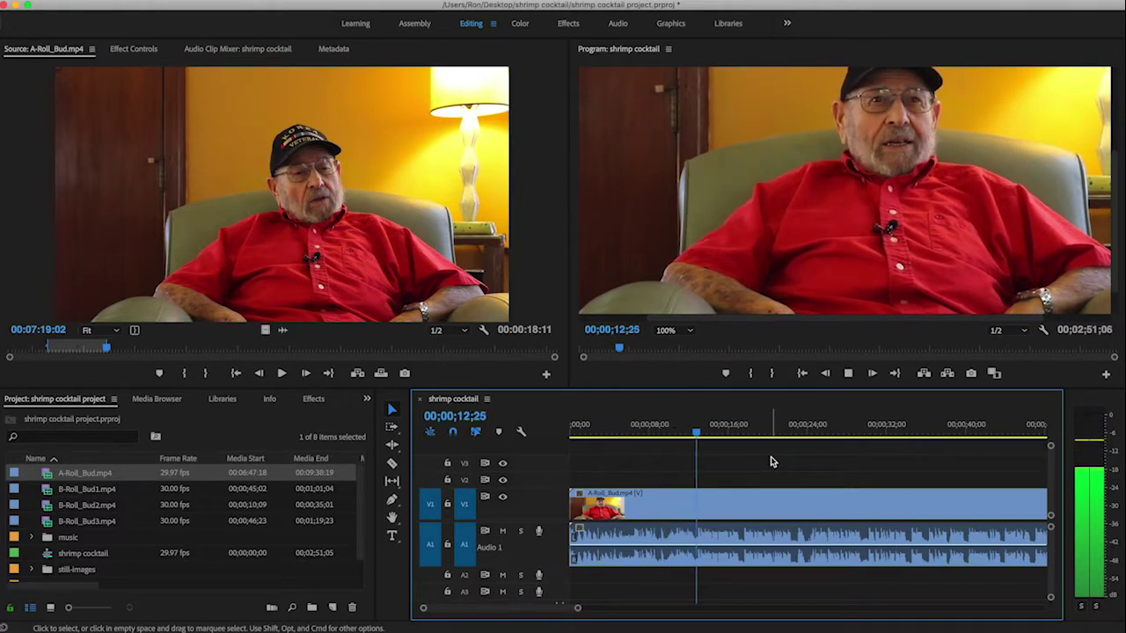
key("space")
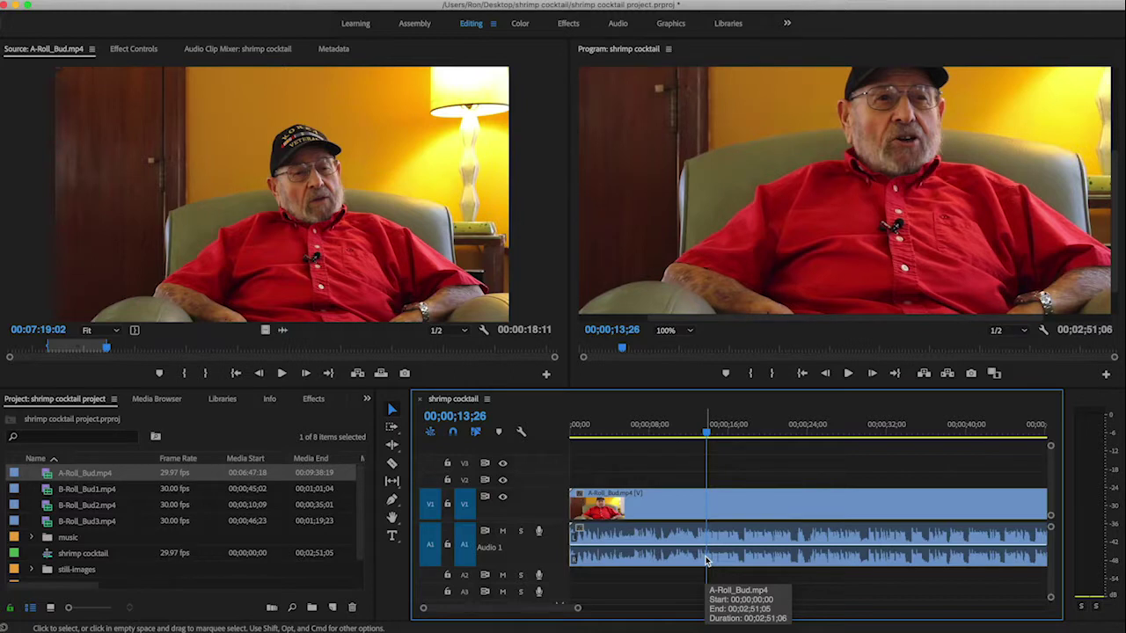
- Zoom the timeline in, then scrub and play to park the playhead exactly at 00;00;13;17
key("equal")
key("equal")
key("equal")
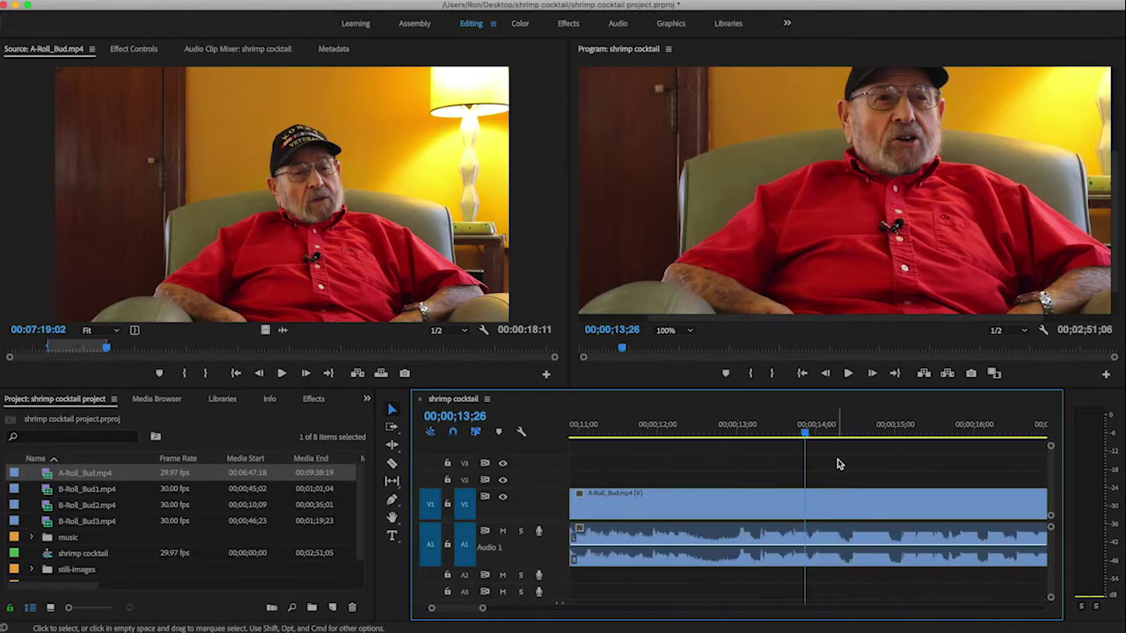
key("equal")
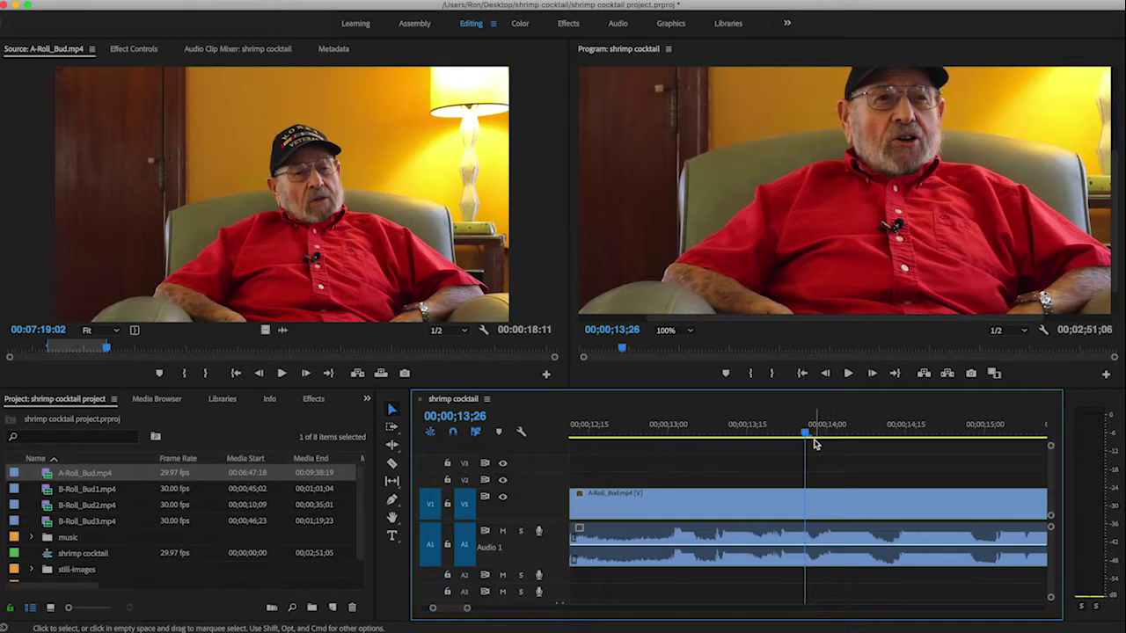
left_click_drag(809, 444, 597, 445)
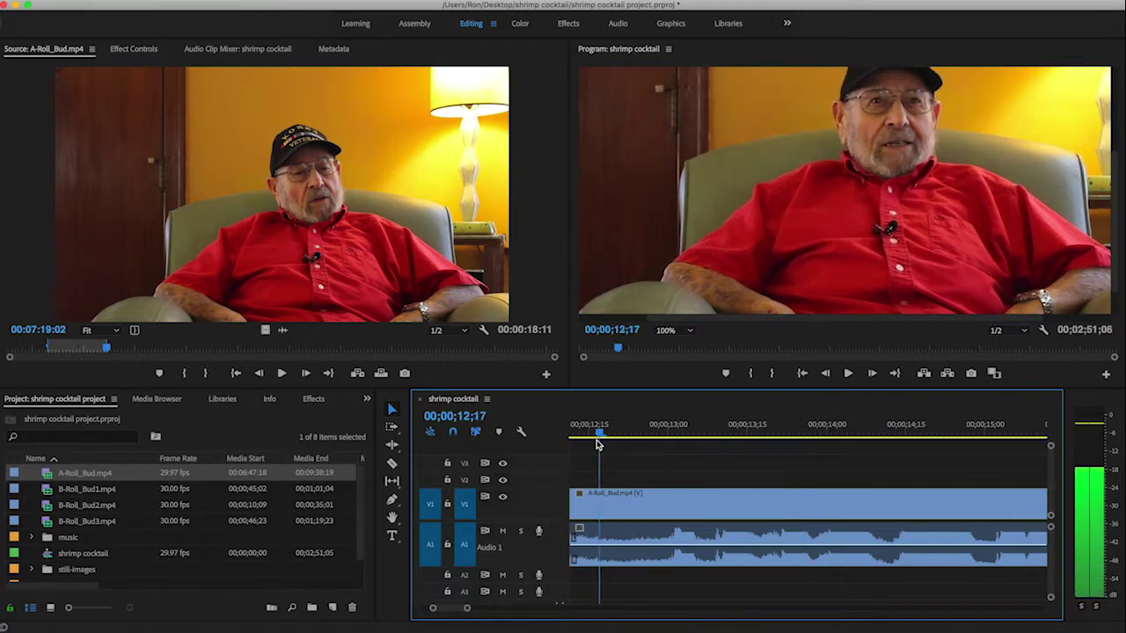
key("space")
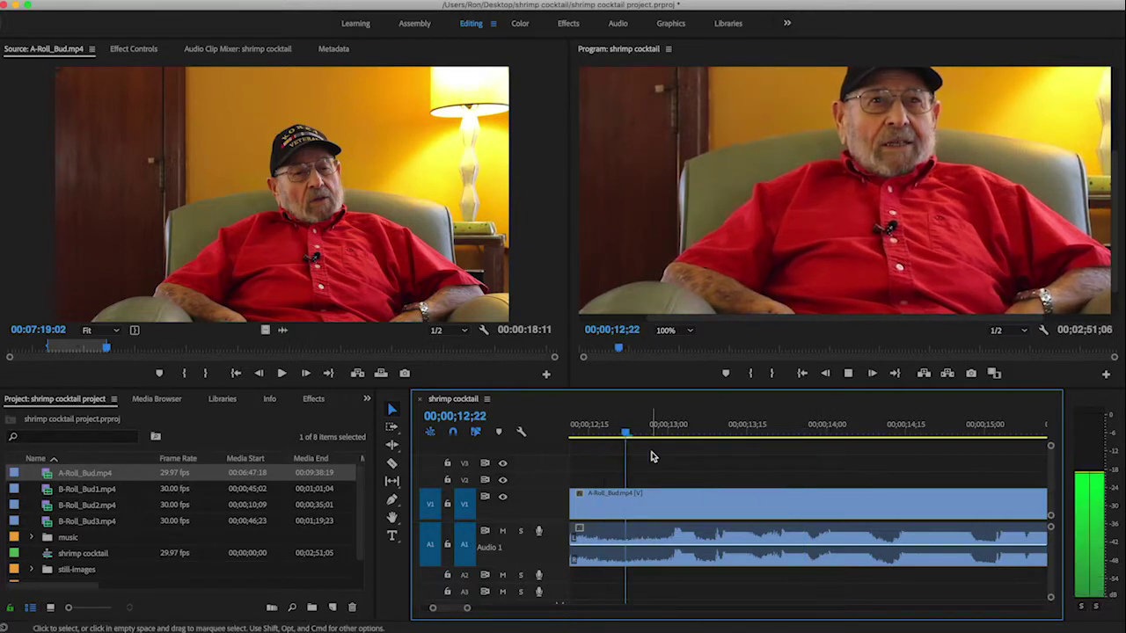
key("space")
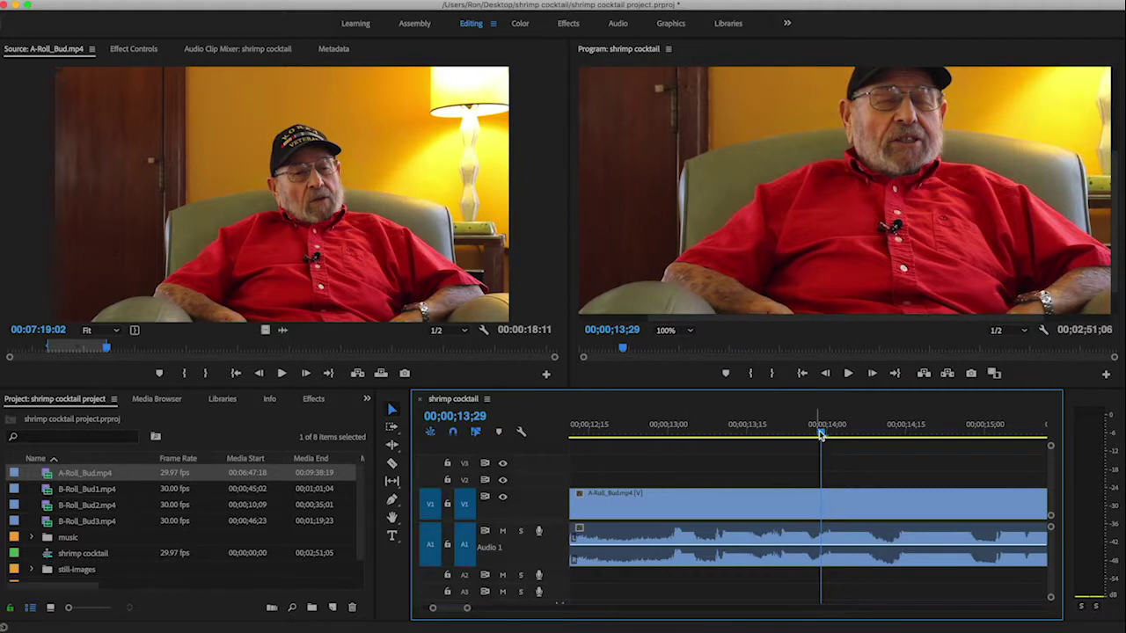
left_click_drag(821, 437, 752, 442)
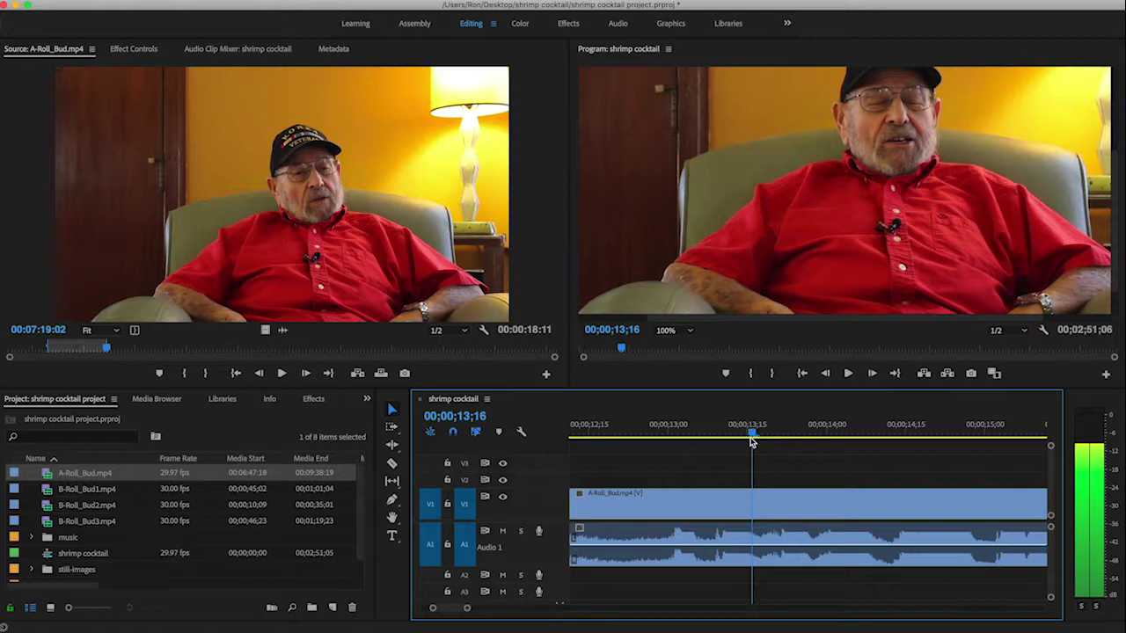
mouse_move(752, 442)
left_mouse_down()
mouse_move(774, 440)
mouse_move(689, 438)
mouse_move(759, 442)
left_mouse_up()
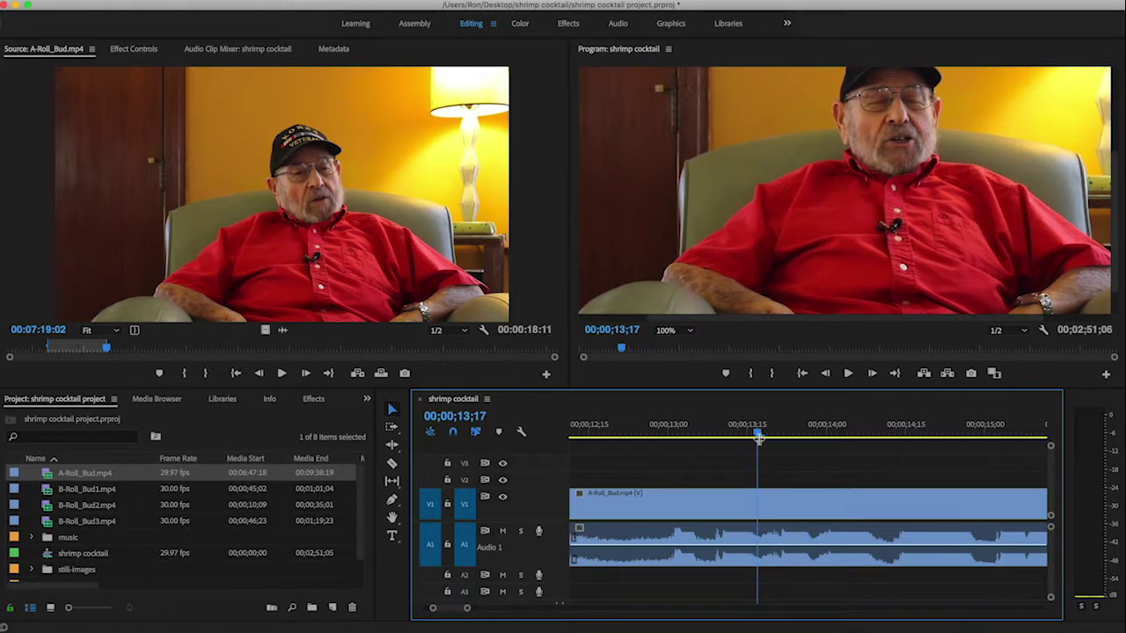
scroll(759, 439, "right", 1)
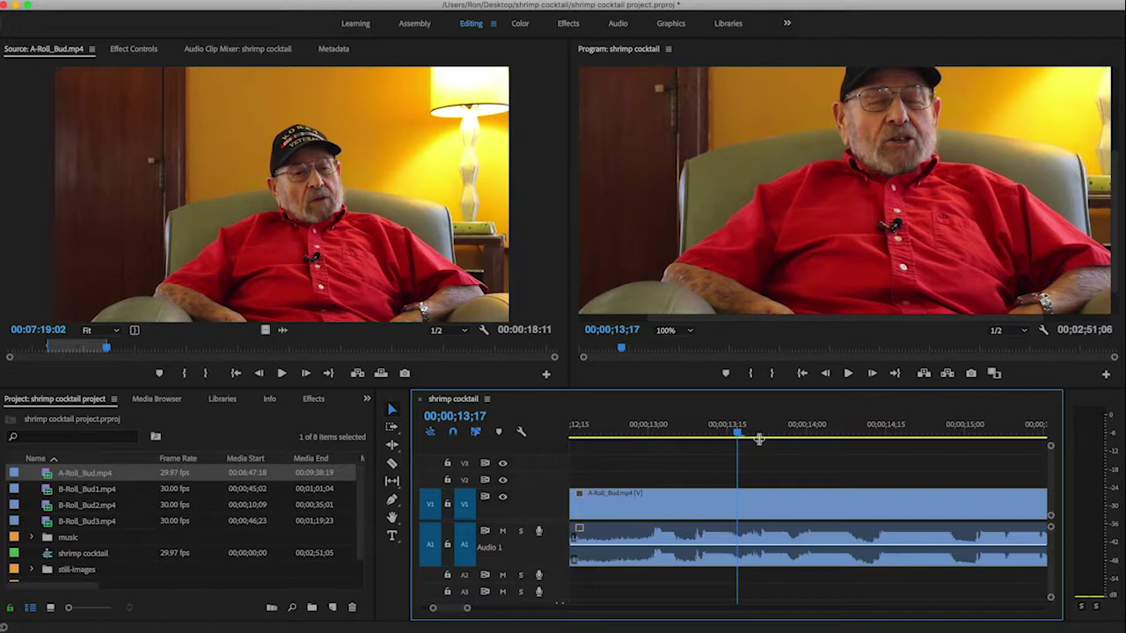
- Trim 13;17 off the start of A-Roll_Bud.mp4 and slide it to begin at 00;00;00;00
key("backslash")
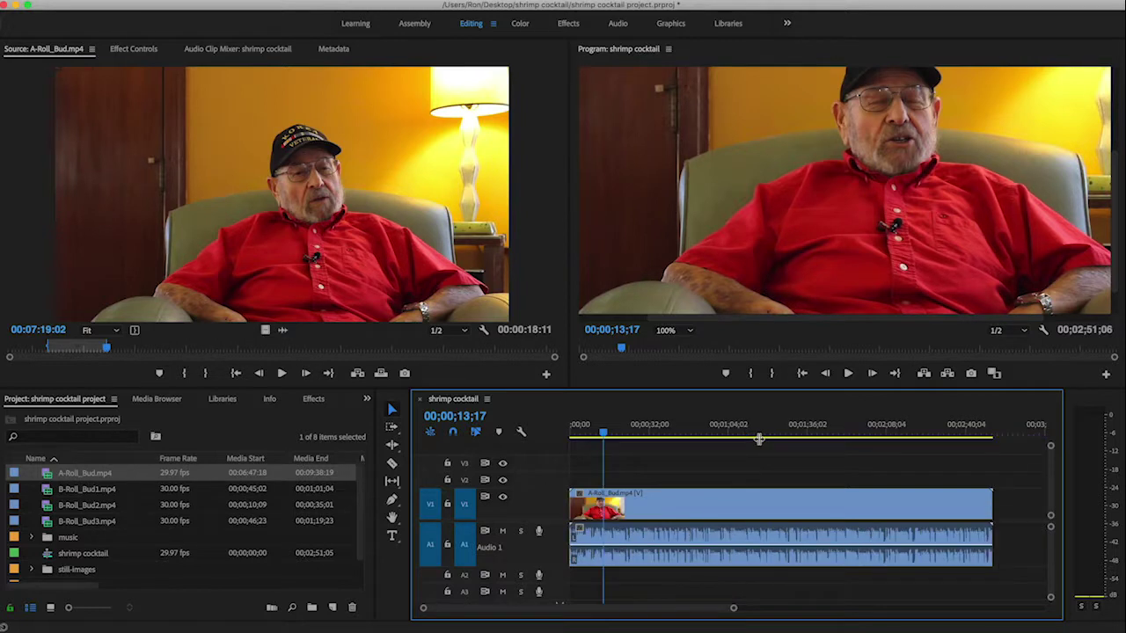
left_click(662, 513)
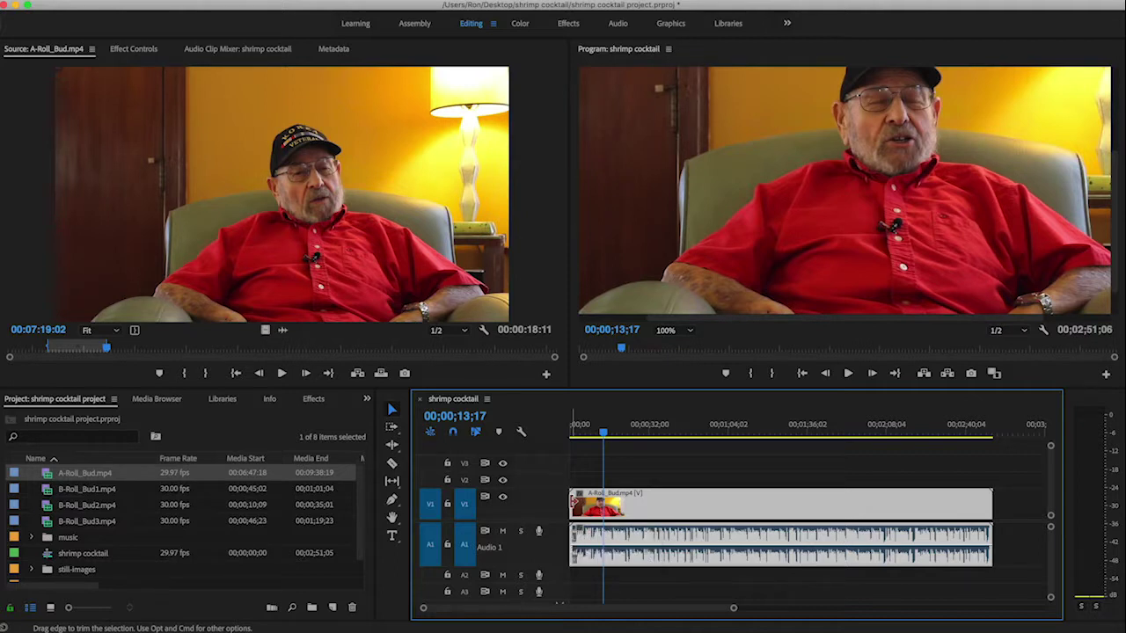
left_click(574, 501)
left_click_drag(573, 501, 603, 503)
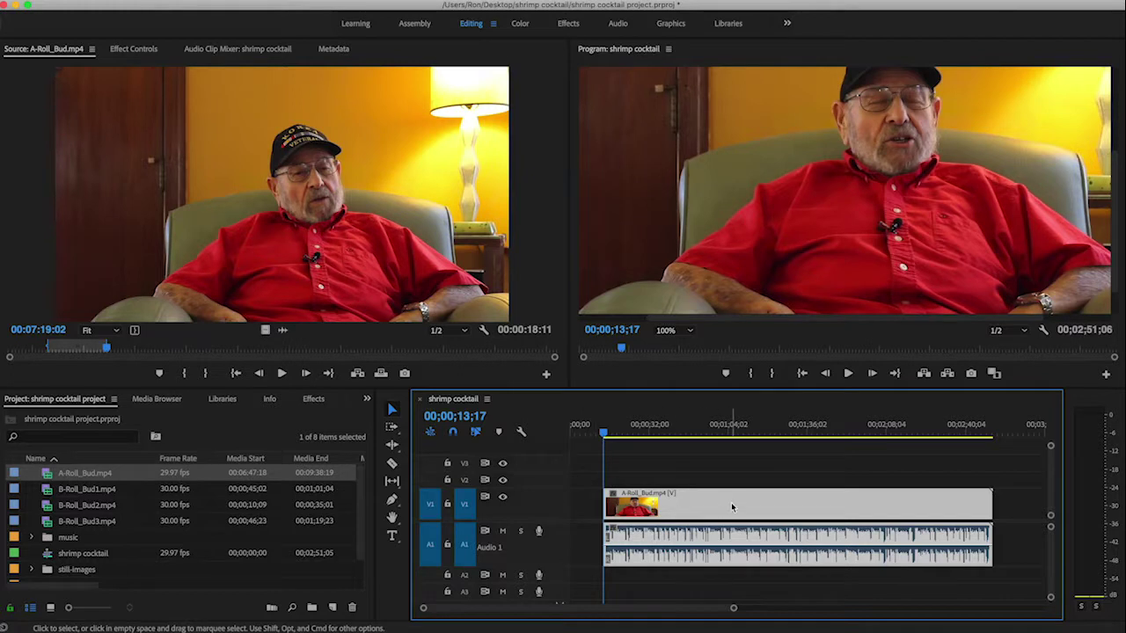
left_click_drag(730, 502, 679, 503)
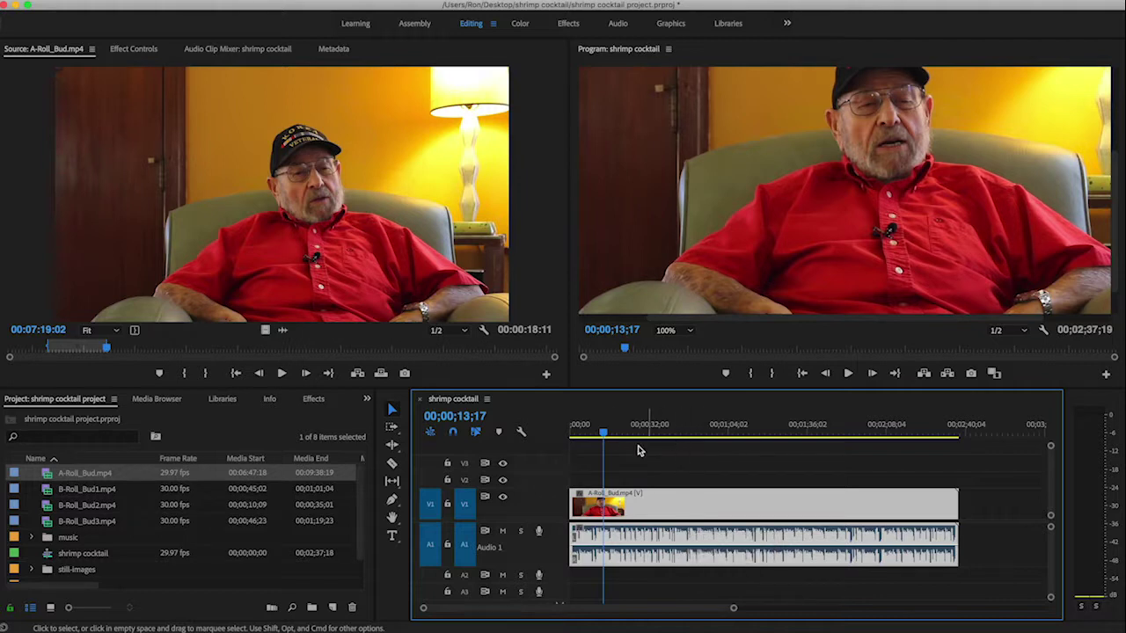
left_click_drag(605, 438, 947, 443)
- Trim the clip's tail back by 01;25 so the sequence ends at 00;02;35;24
key("equal")
key("equal")
key("equal")
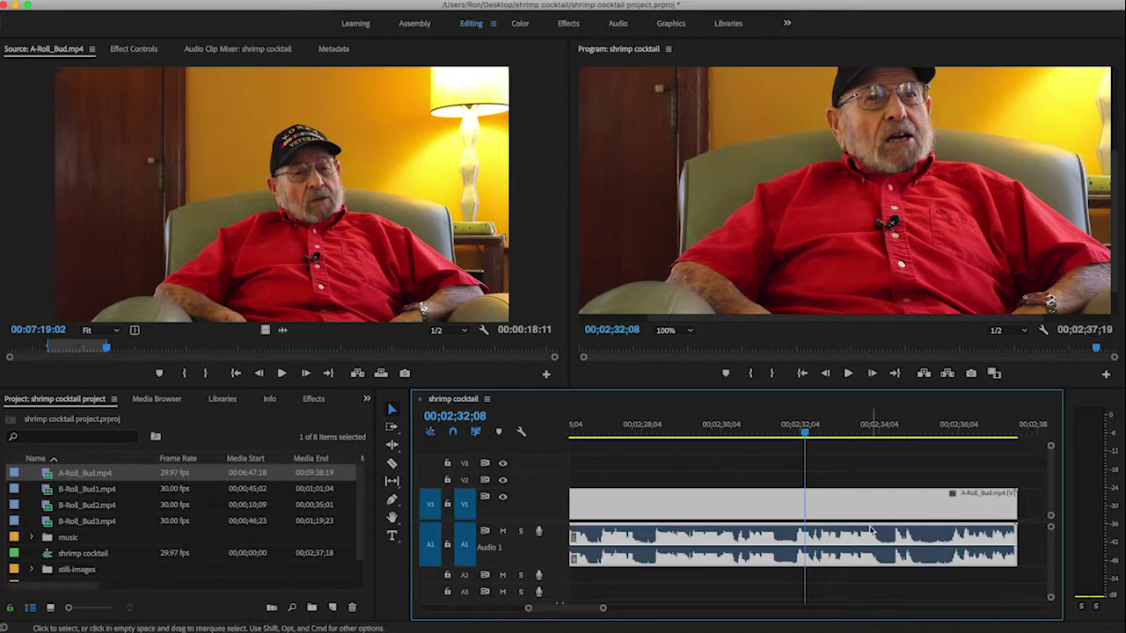
key("space")
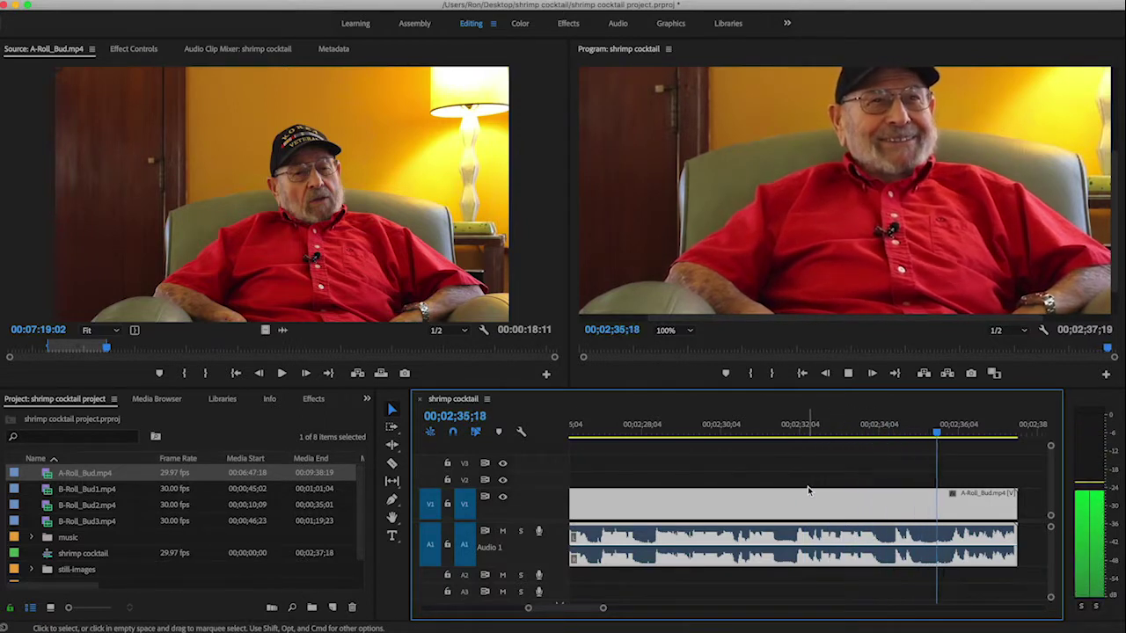
key("space")
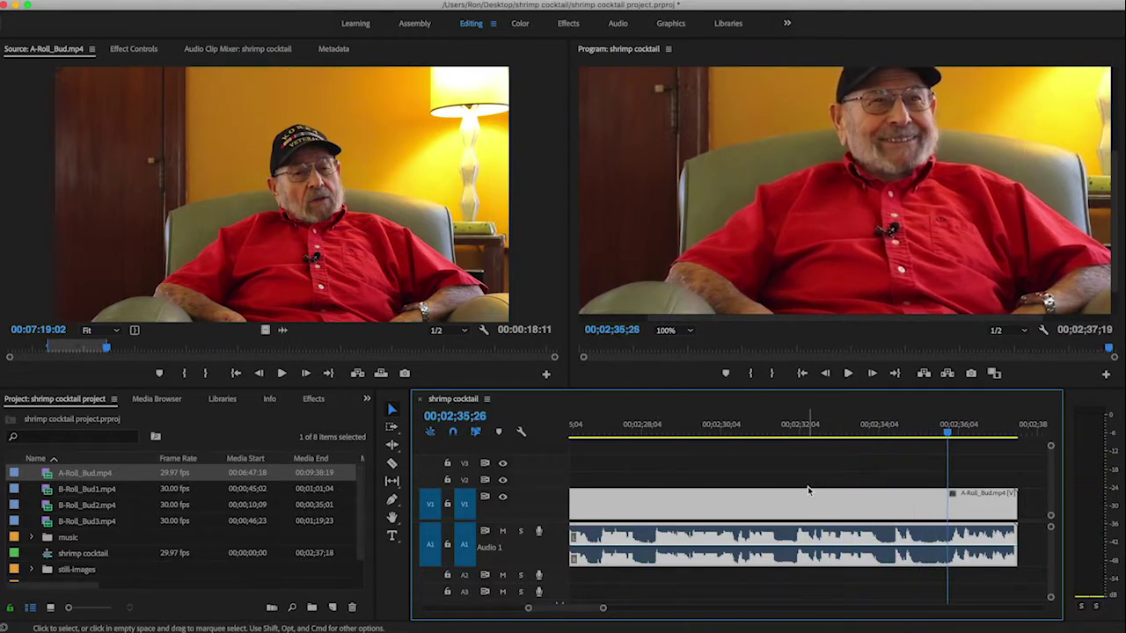
left_click(946, 434)
left_click_drag(946, 435, 945, 434)
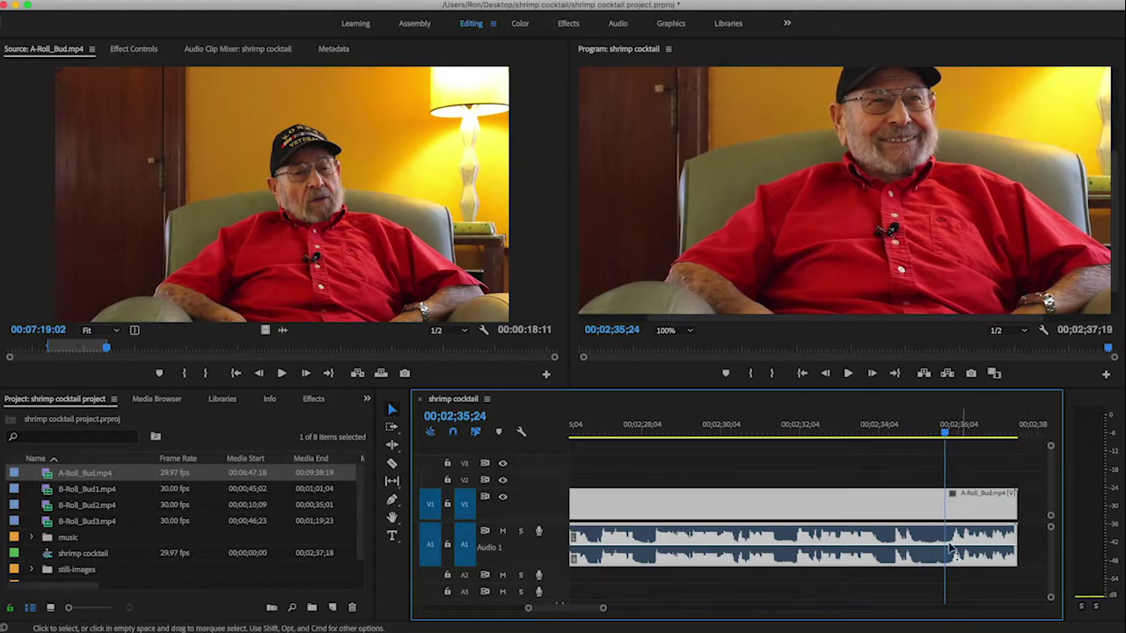
left_click_drag(1005, 506, 942, 505)
key("backslash")
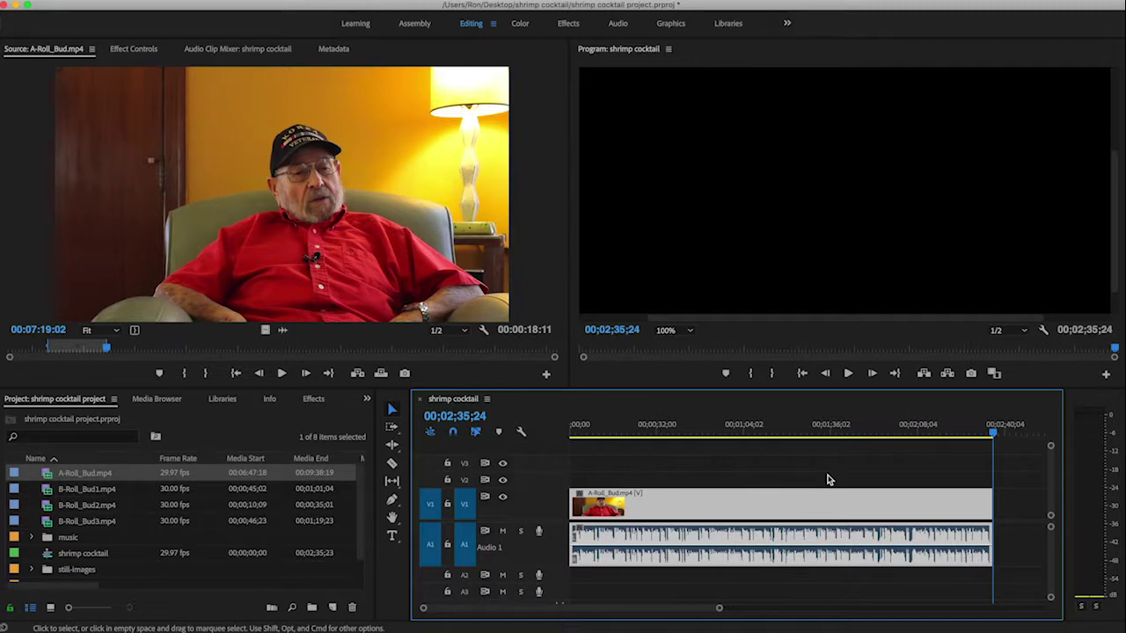
- Select all, picking up A-Roll_Bud.mp4 on V1 with its linked A1 audio
key("super+a")
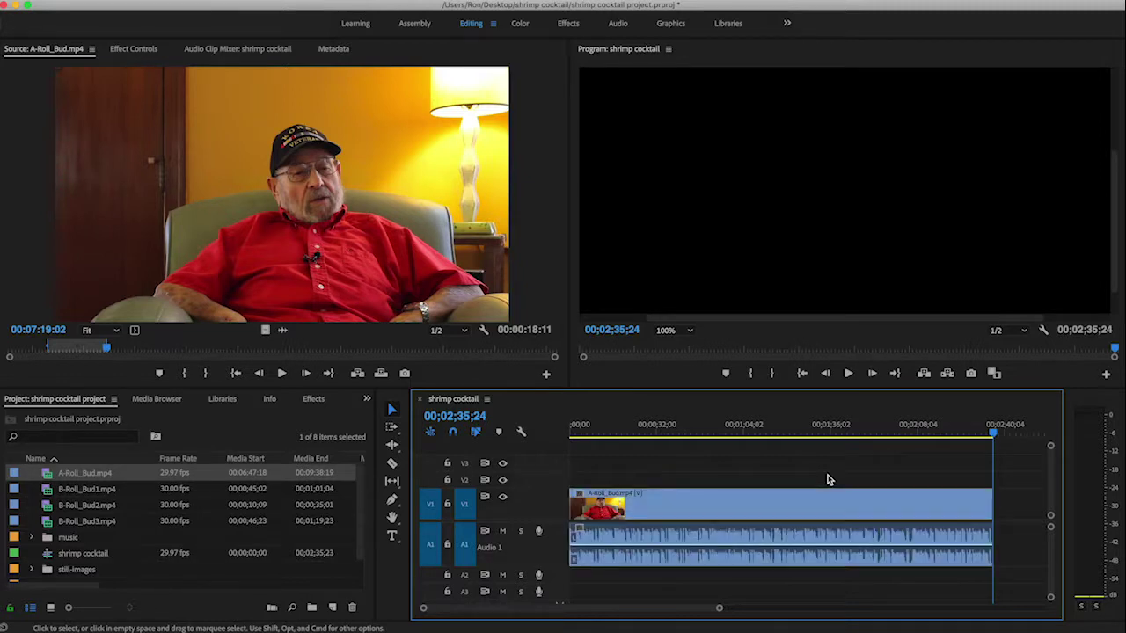